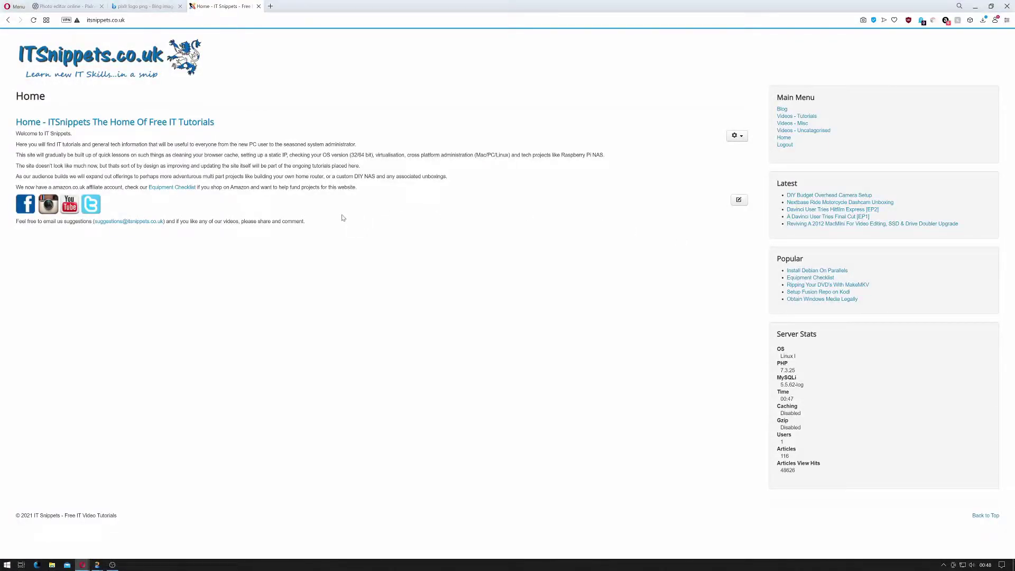
left_click(59, 6)
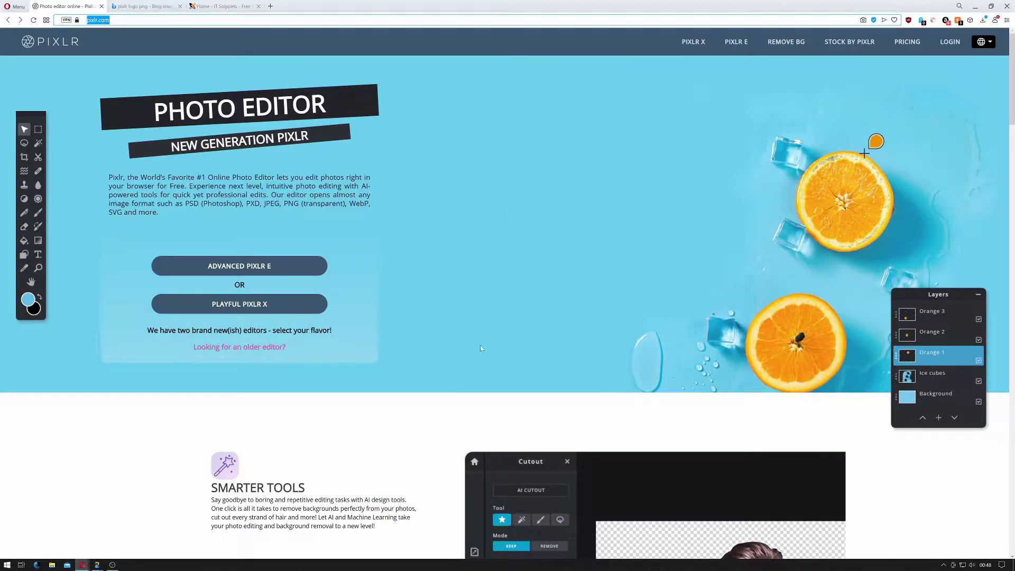
left_click(296, 273)
- Launch the Pixlr X editor and browse the computer for an image to open
left_click(277, 307)
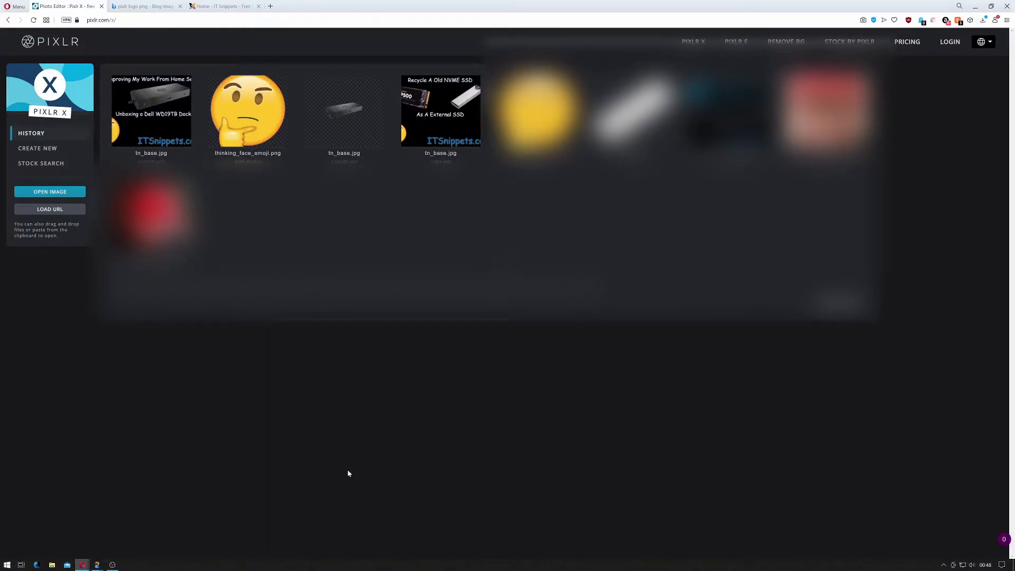
left_click(54, 194)
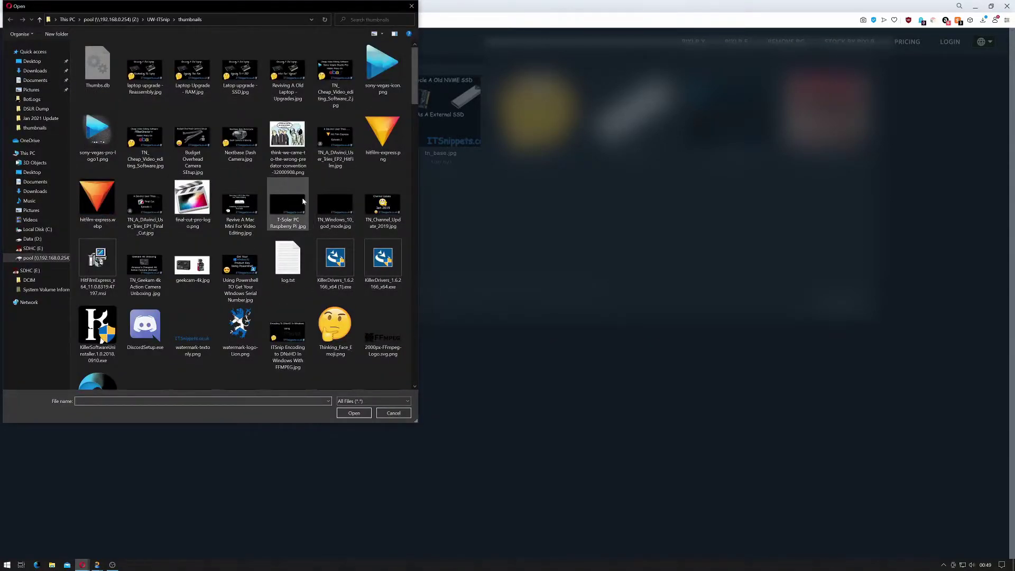
scroll(365, 230, "down", 5)
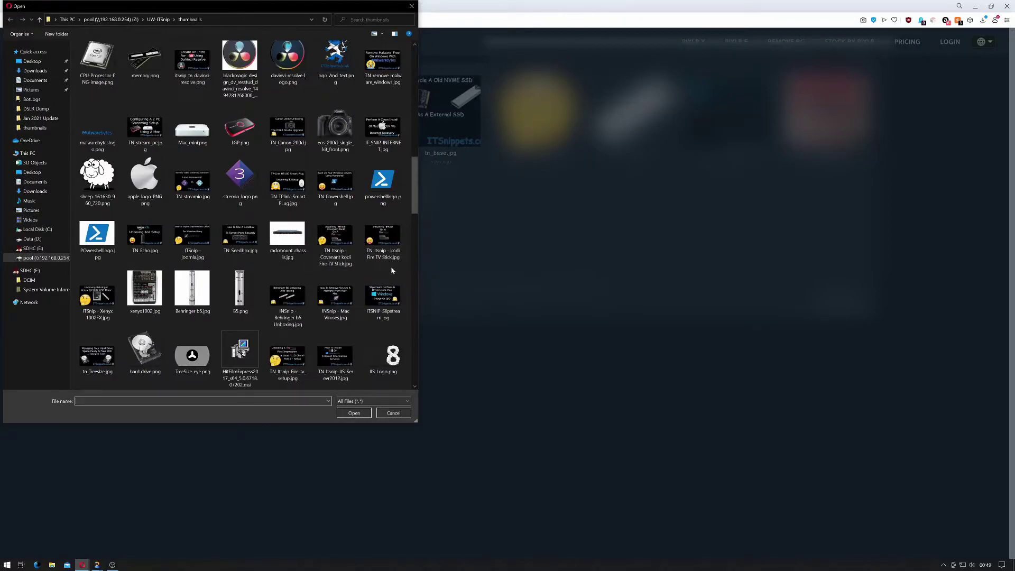
scroll(374, 341, "down", 10)
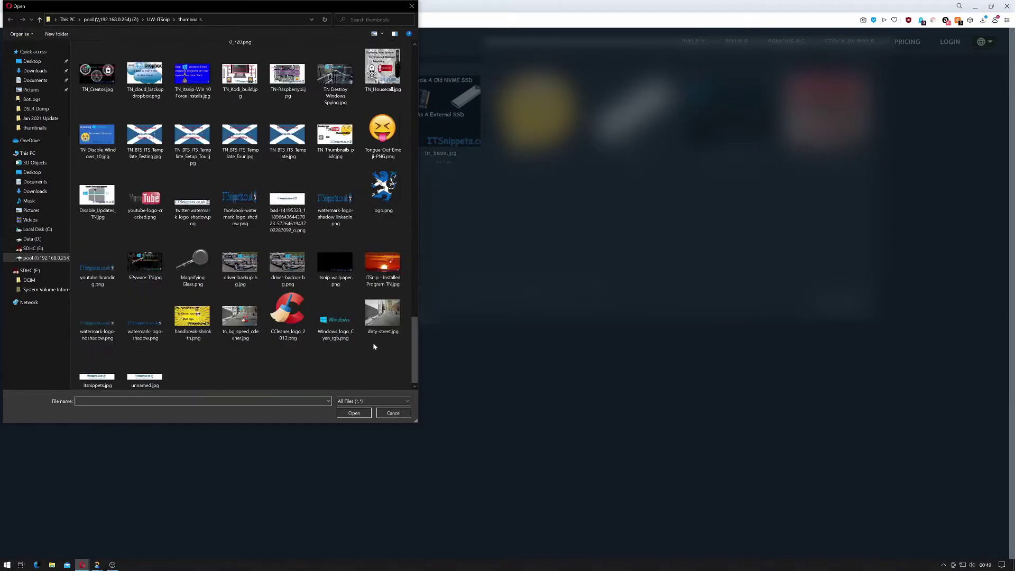
scroll(378, 323, "up", 1)
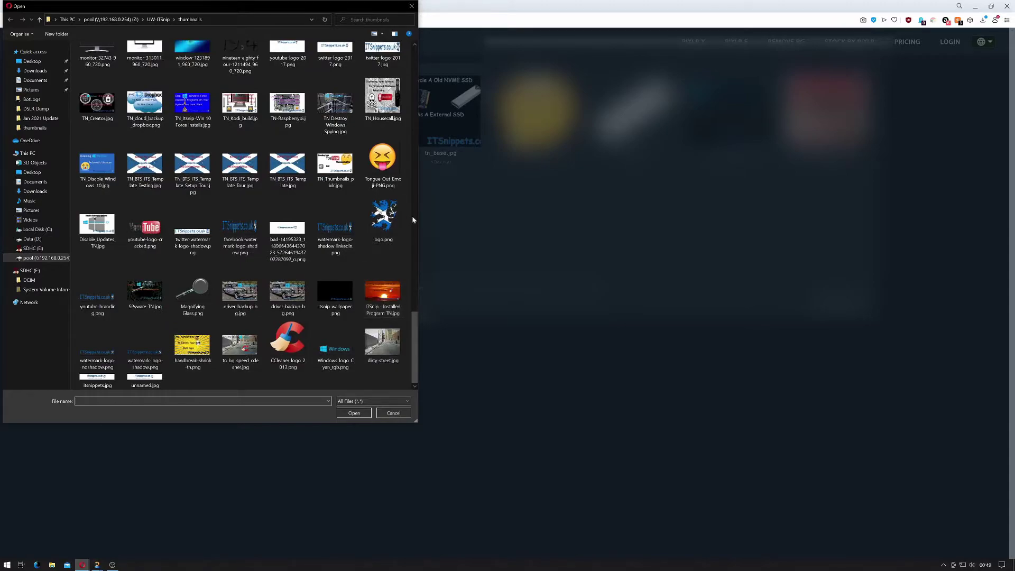
- Open TN_Base.jpg by entering tn_base in the Open dialog
type("tn_base")
left_click(360, 414)
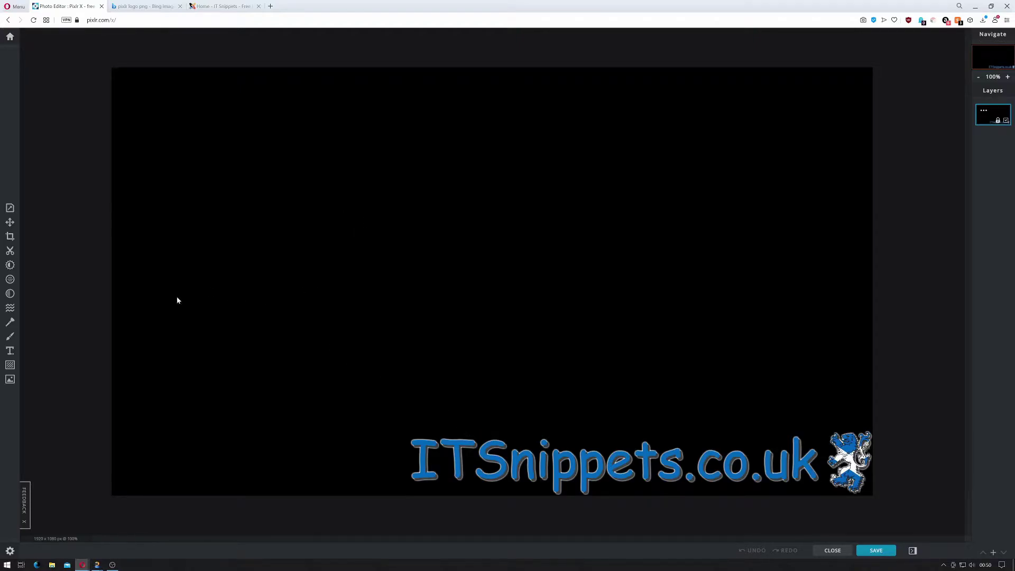
- Add a new text layer and set its font to Comic
left_click(10, 351)
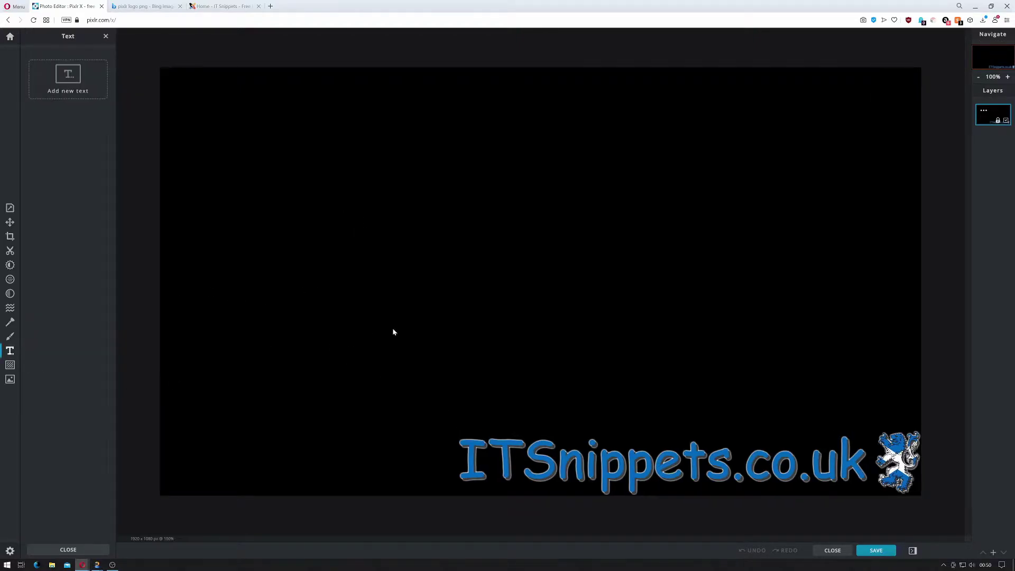
left_click(67, 80)
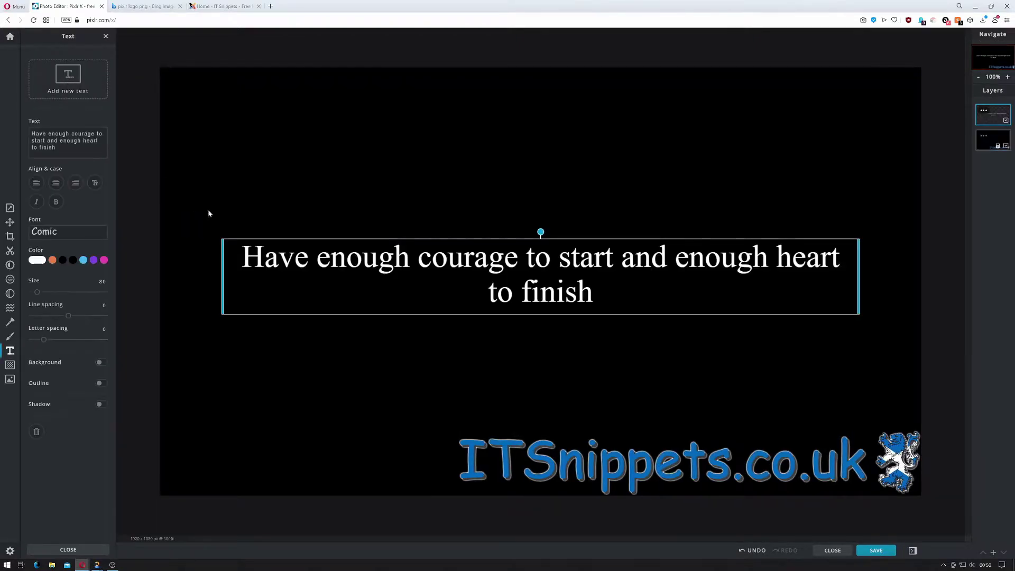
left_click(59, 232)
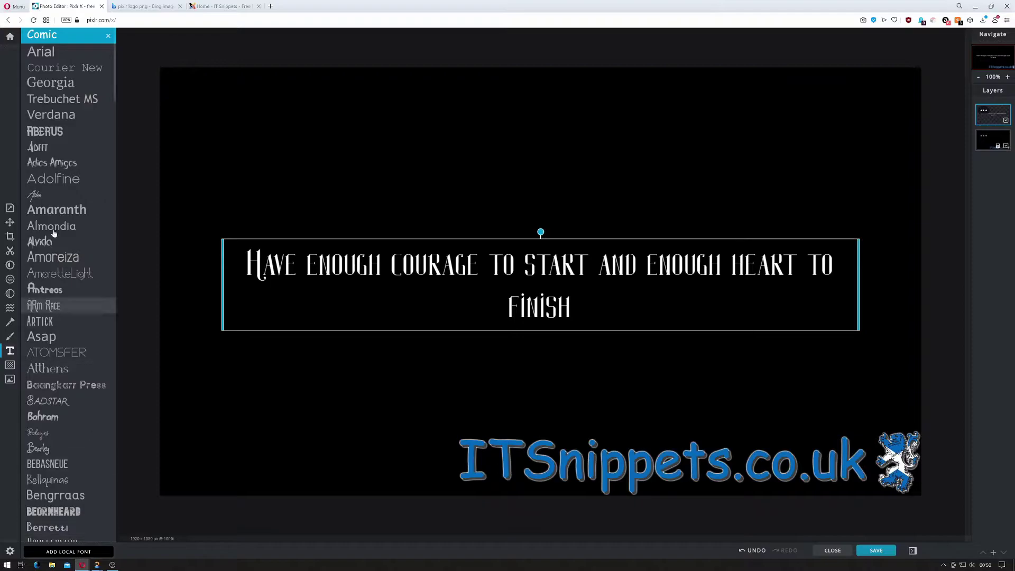
left_click(47, 36)
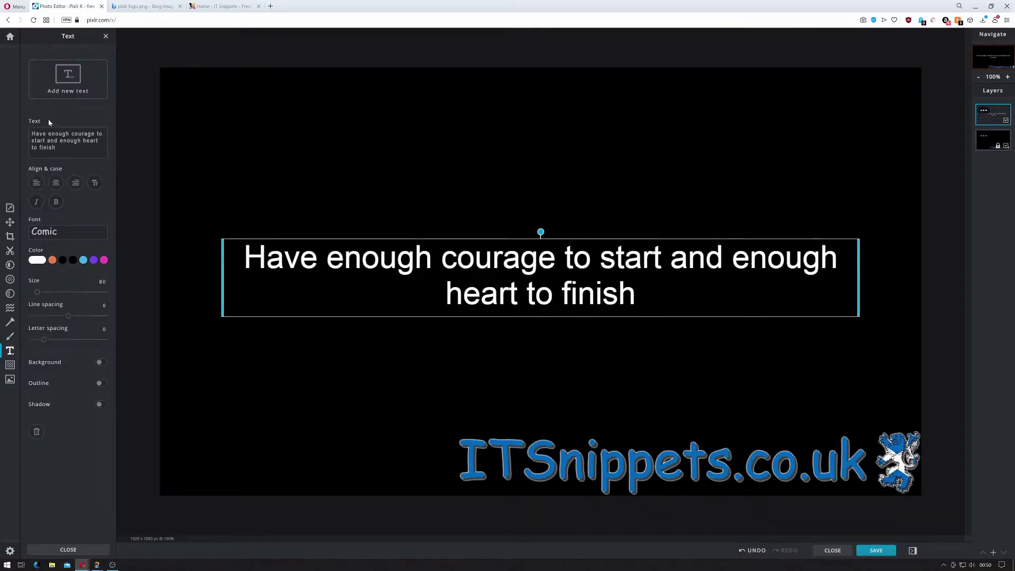
left_click(76, 235)
left_click(40, 38)
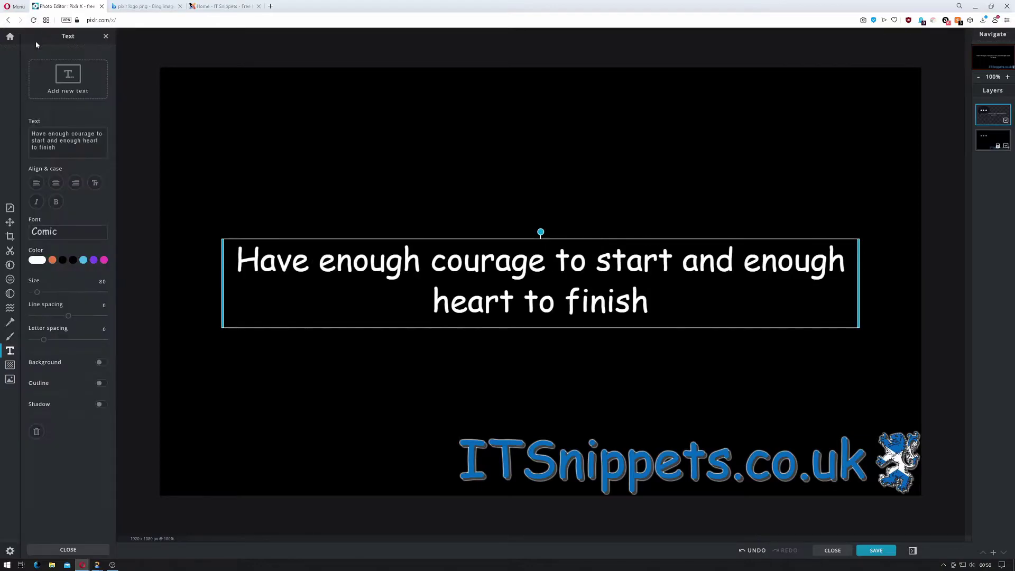
- Replace the default text with 'How I Create My Thumbnails' and a 'Using Pixlr.com Editor' line below
left_click(75, 132)
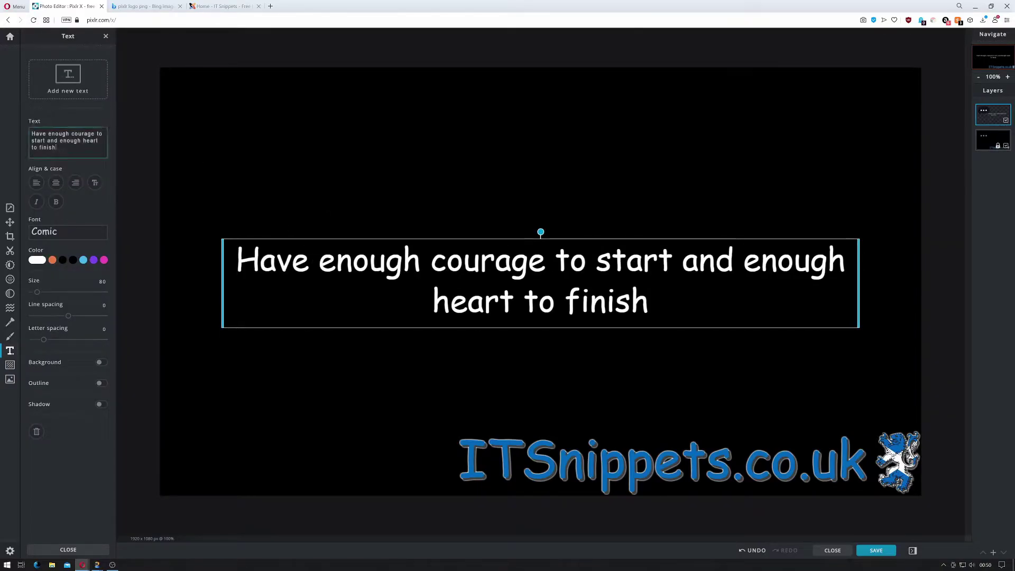
key("ctrl+a")
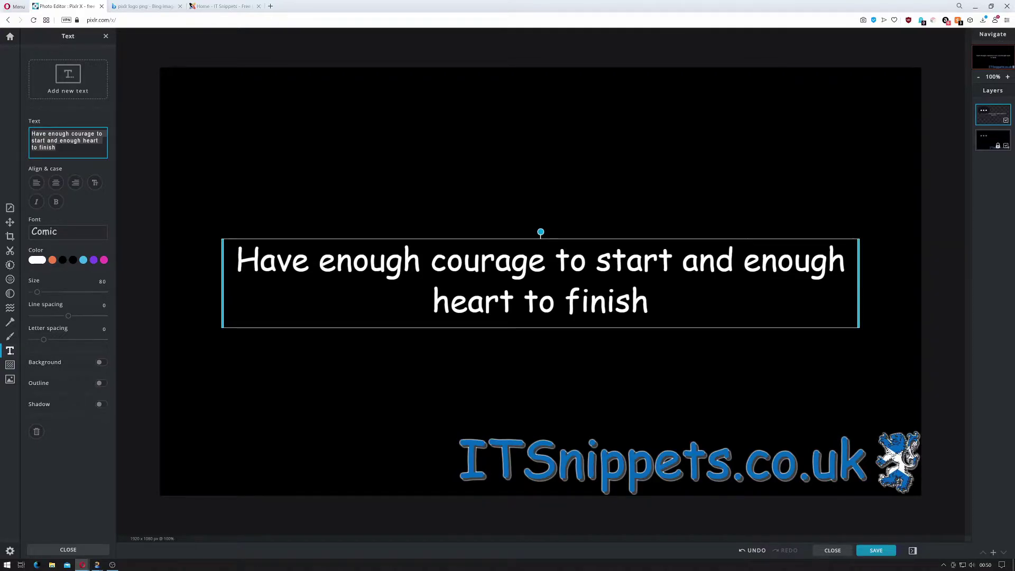
type("How I c")
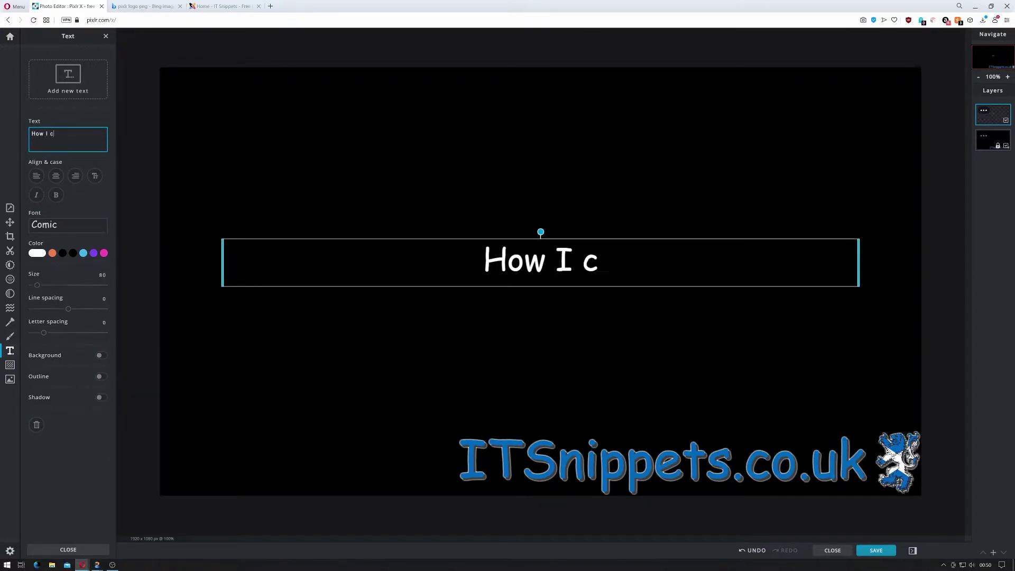
key("BackSpace")
type("Crt")
key("BackSpace")
type("eate")
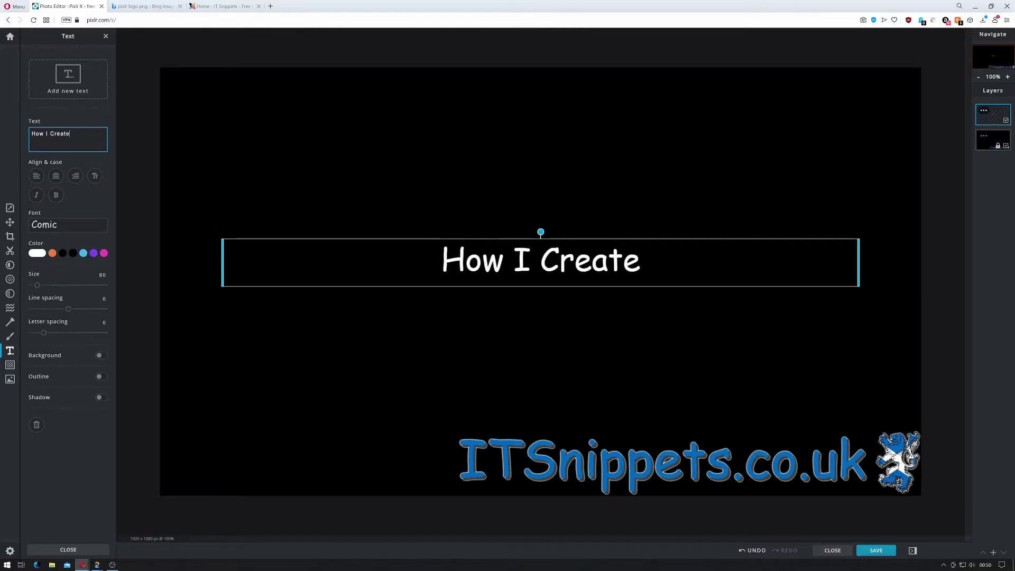
type(" My Thumb")
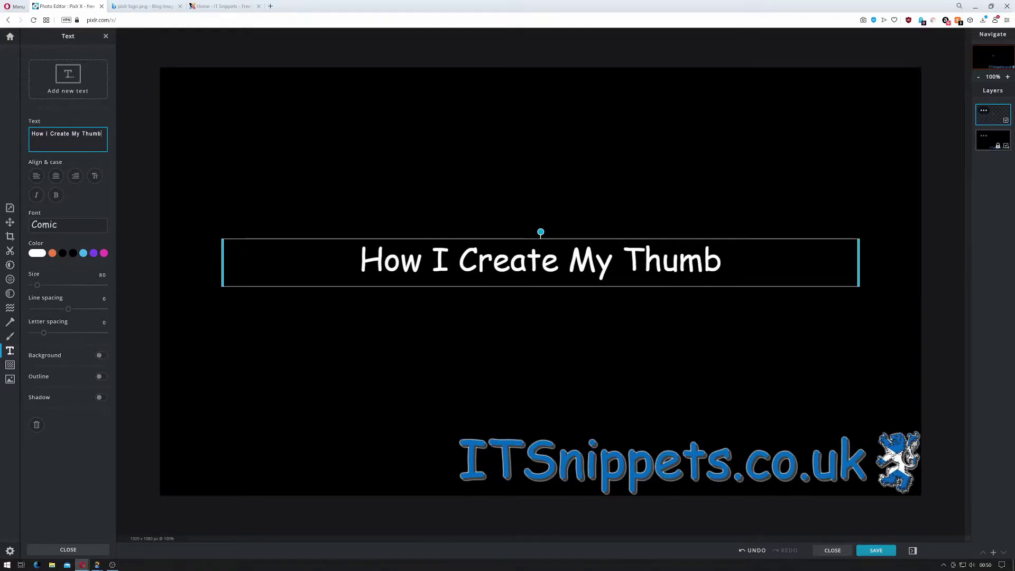
type("nails")
key("Return")
key("Return")
key("Return")
key("Return")
key("Return")
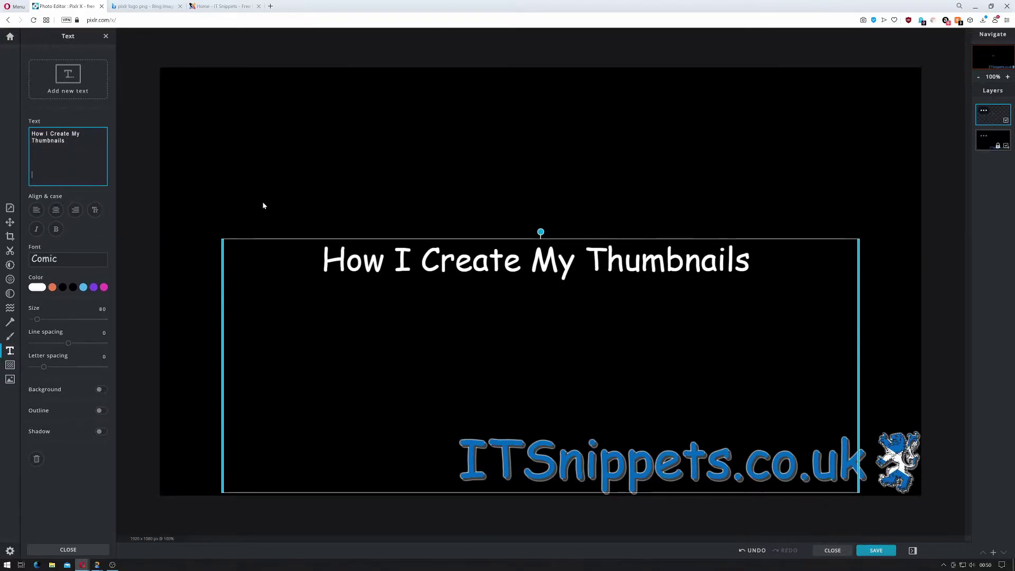
type("Using Pi")
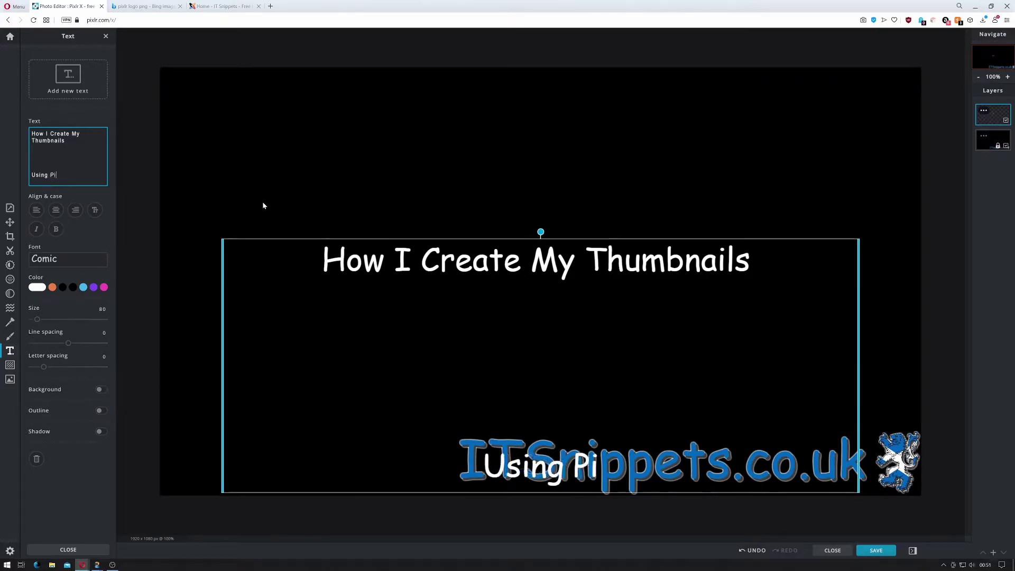
type("xlr.com ")
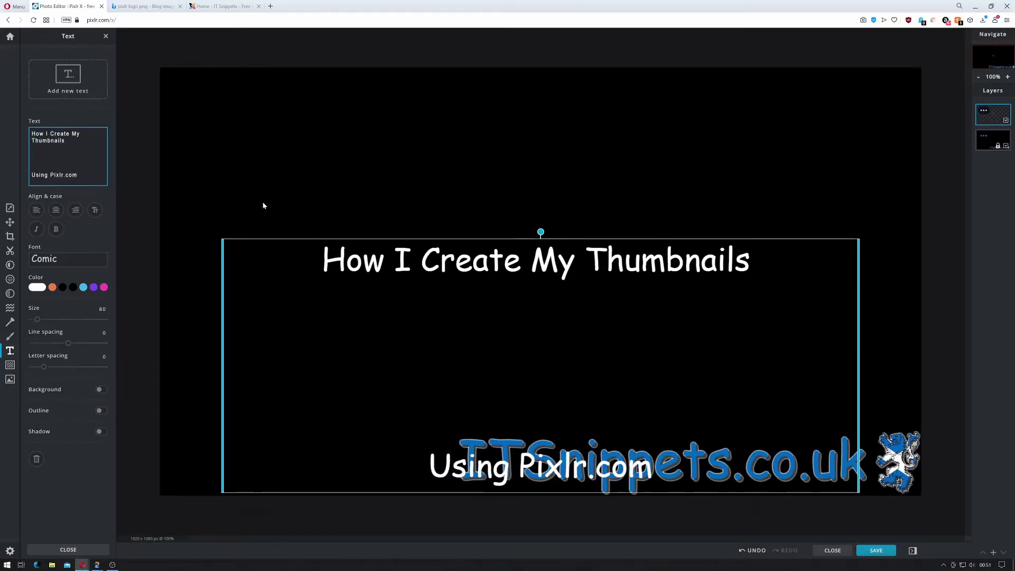
type("Edi")
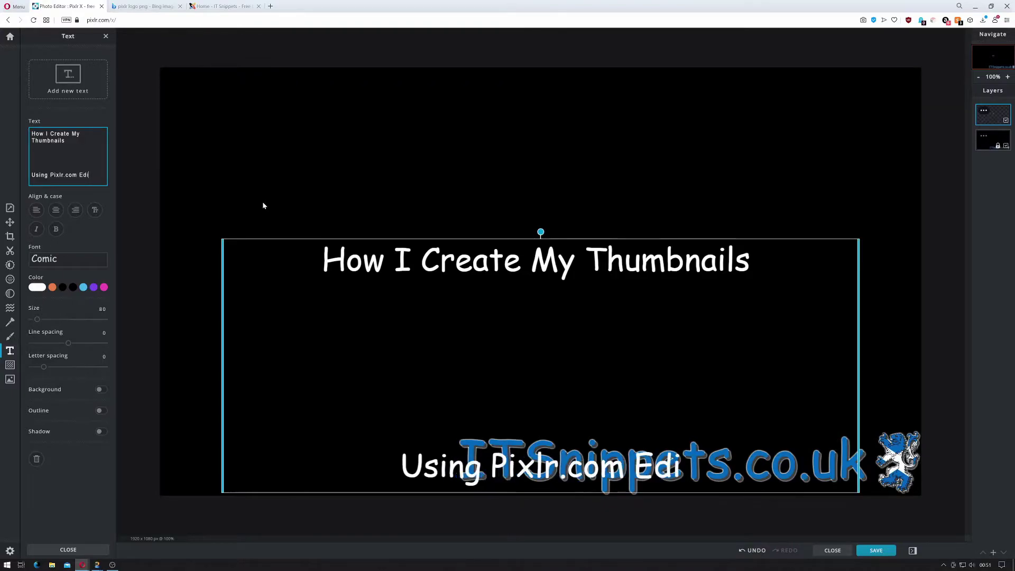
type("tor")
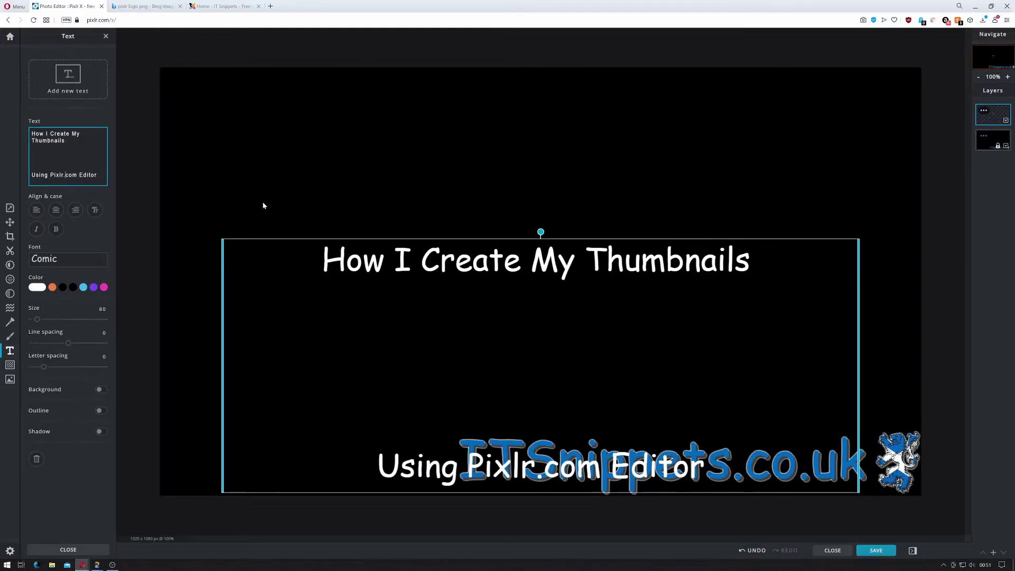
type("The")
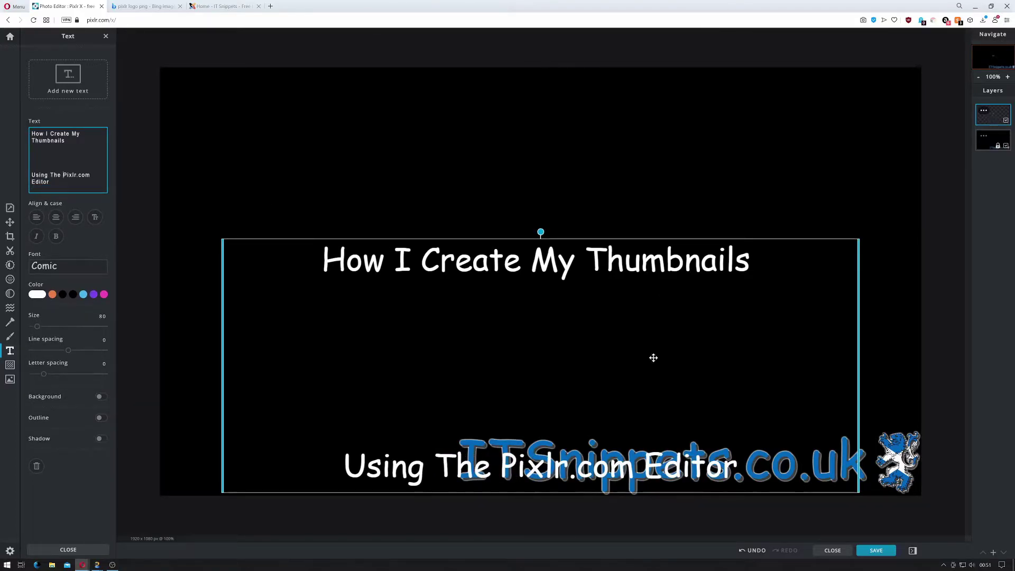
- Move the title text block up to the top of the image
left_click(645, 146)
left_click(547, 242)
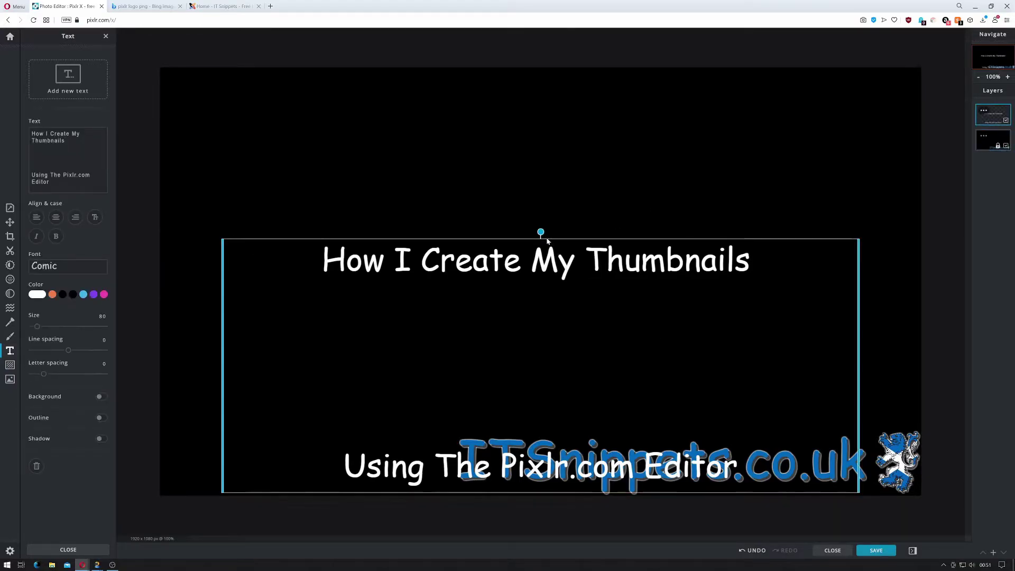
left_click_drag(547, 242, 561, 73)
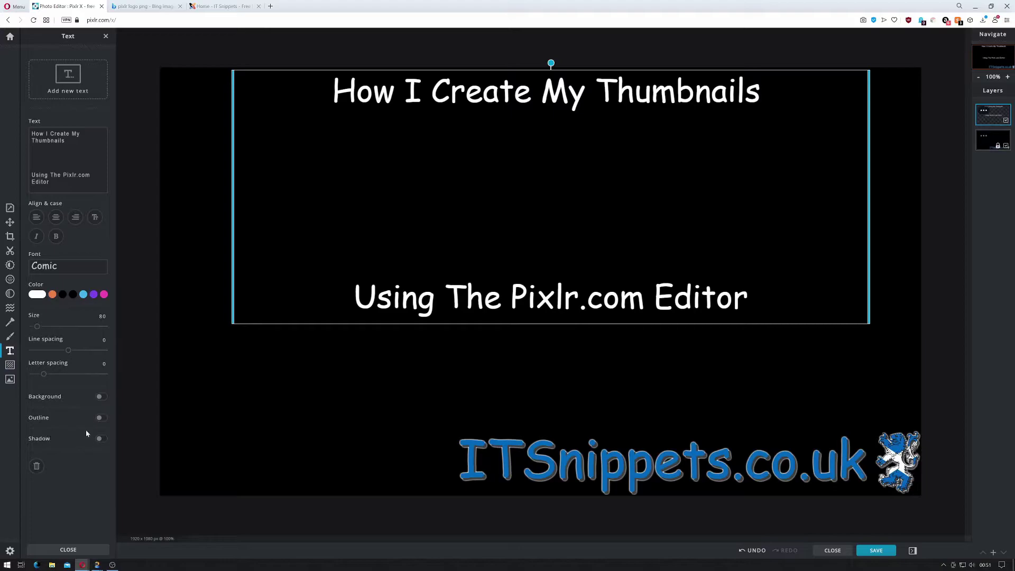
- Give the text a thin outline in the ITSnippets logo blue, then return to Bing
left_click(101, 418)
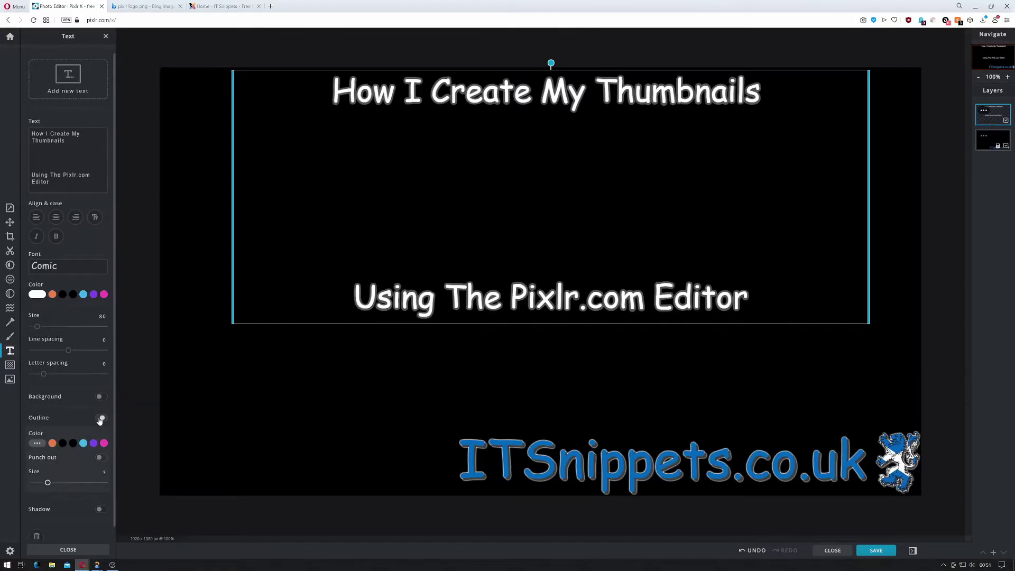
left_click(37, 443)
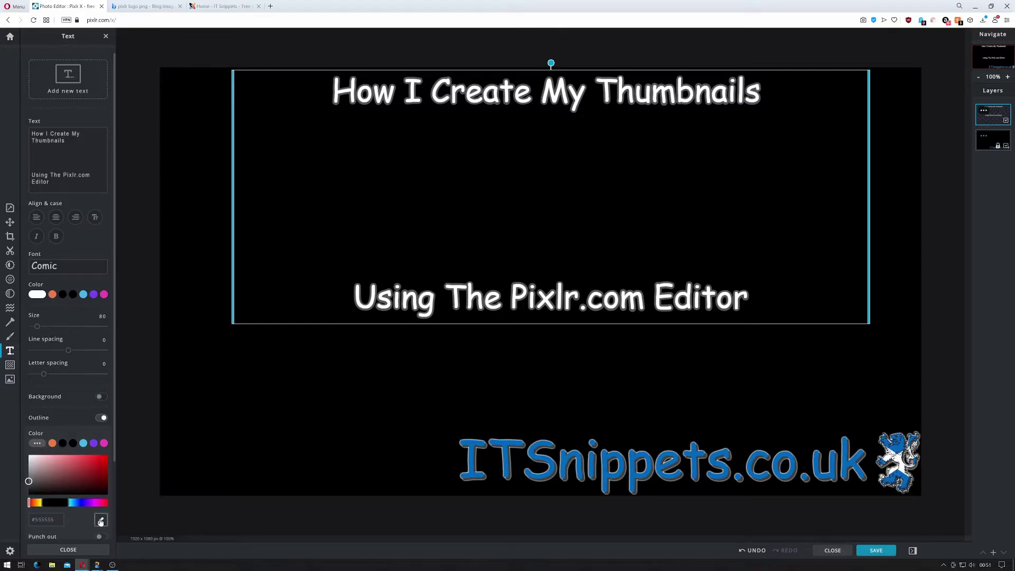
left_click(910, 436)
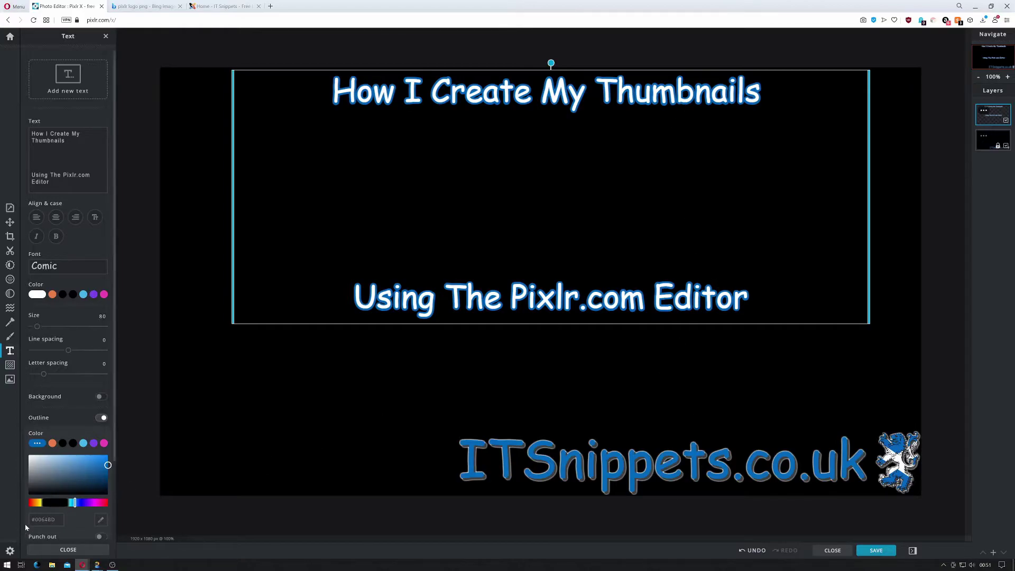
scroll(56, 487, "down", 3)
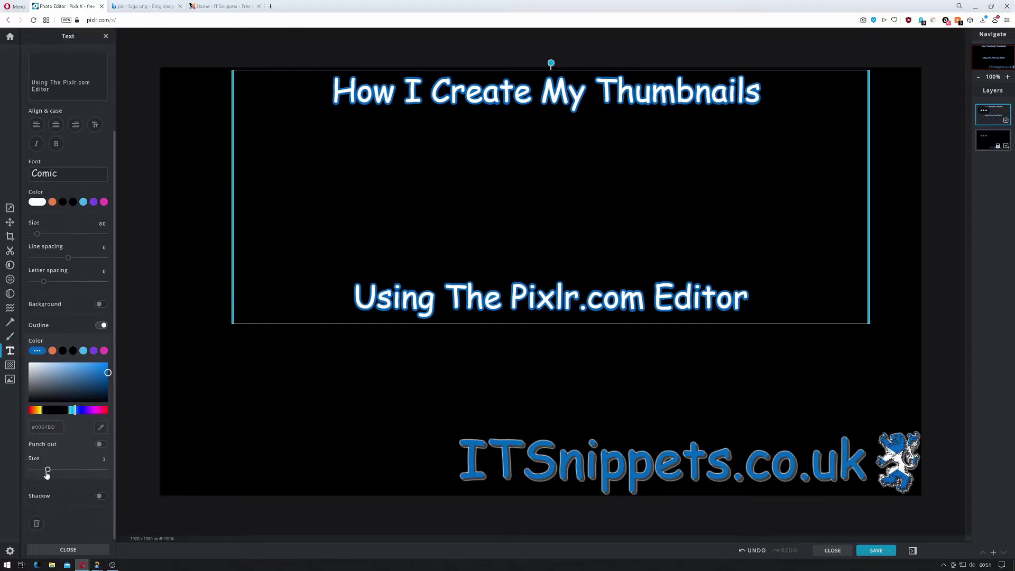
left_click_drag(46, 474, 33, 472)
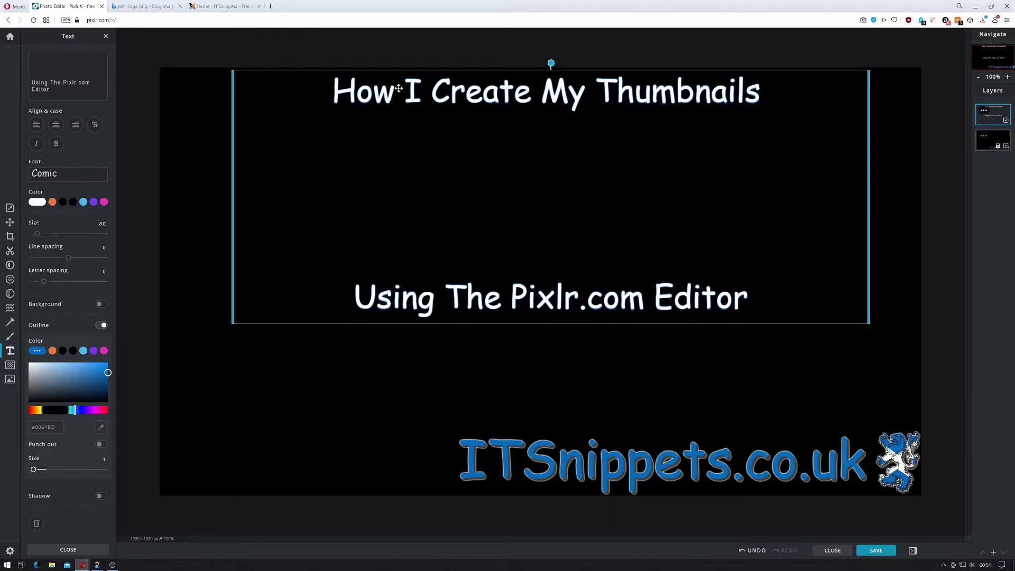
left_click(167, 6)
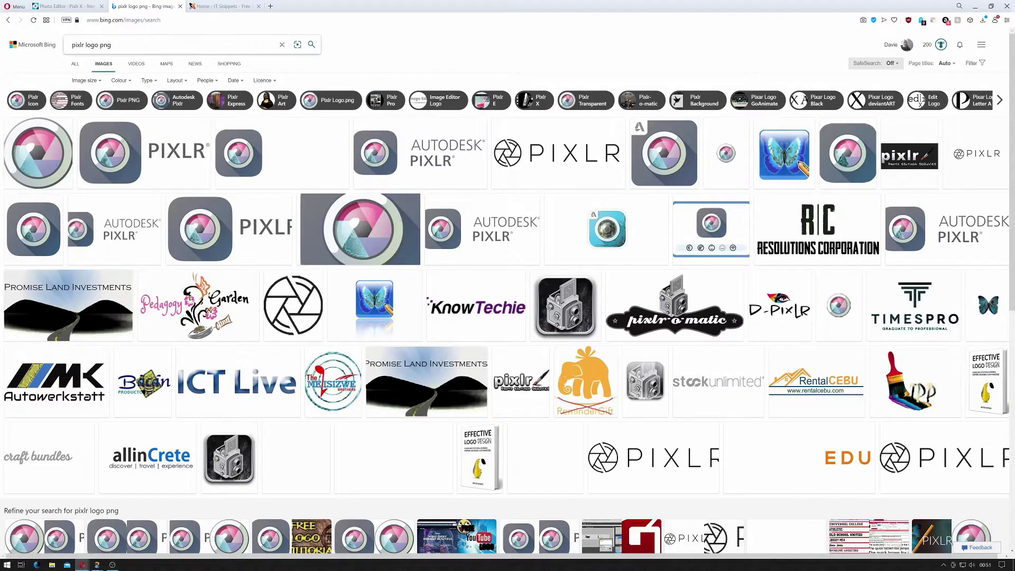
- Copy the full-size PIXLR logo image from the Bing results and go back to Pixlr X
left_click(73, 45)
double_click(92, 45)
double_click(106, 45)
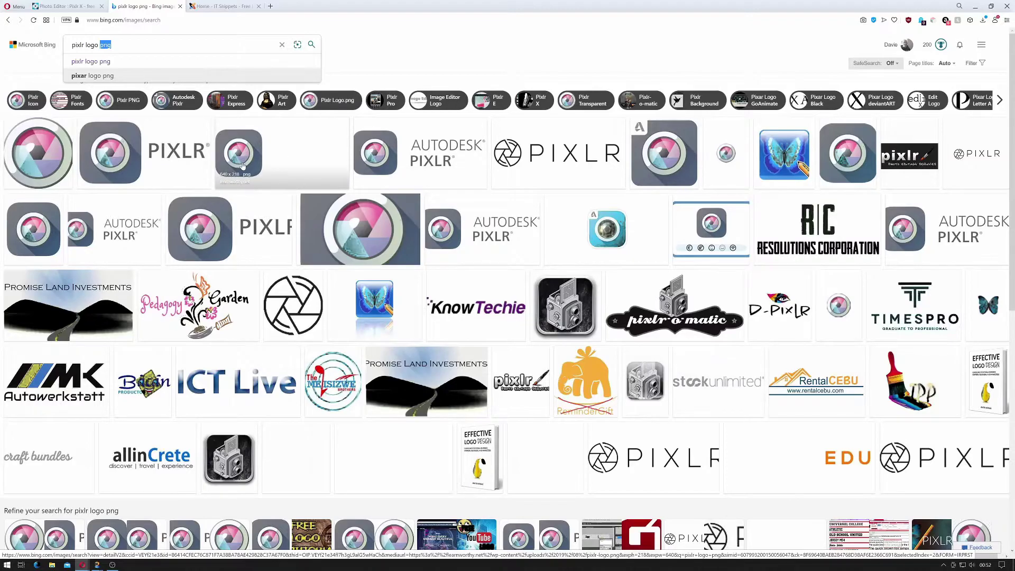
left_click(175, 153)
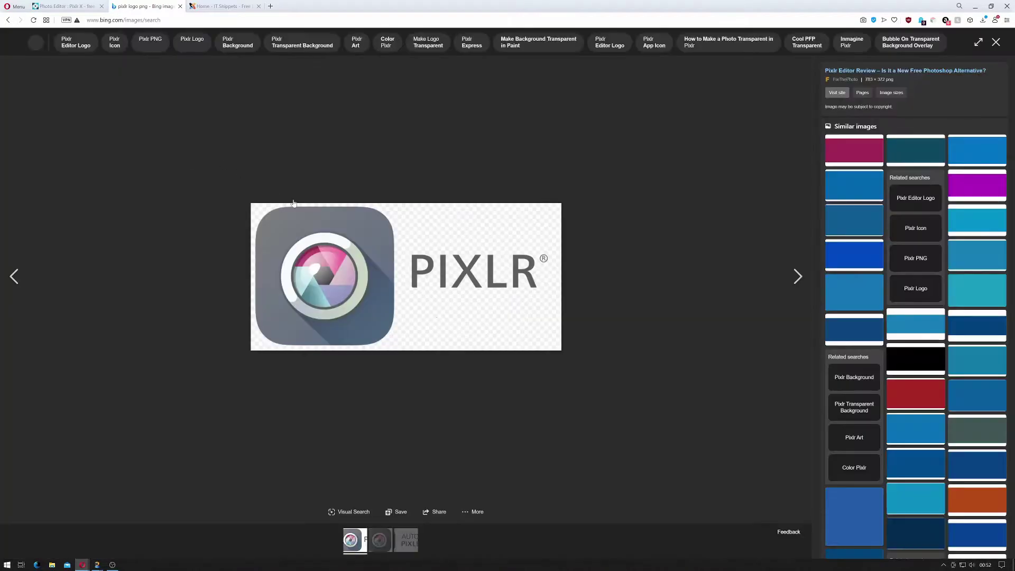
right_click(354, 292)
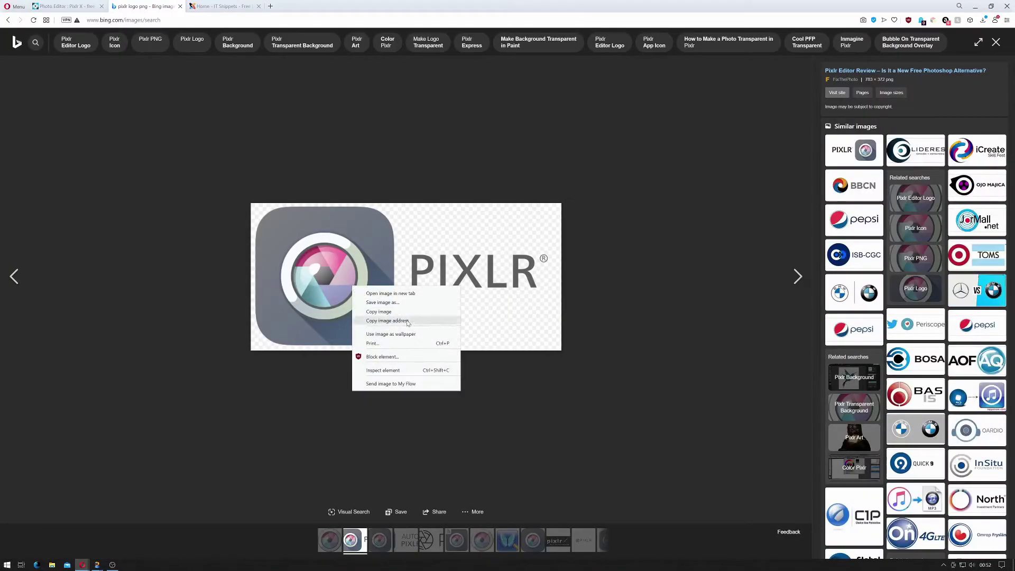
left_click(389, 317)
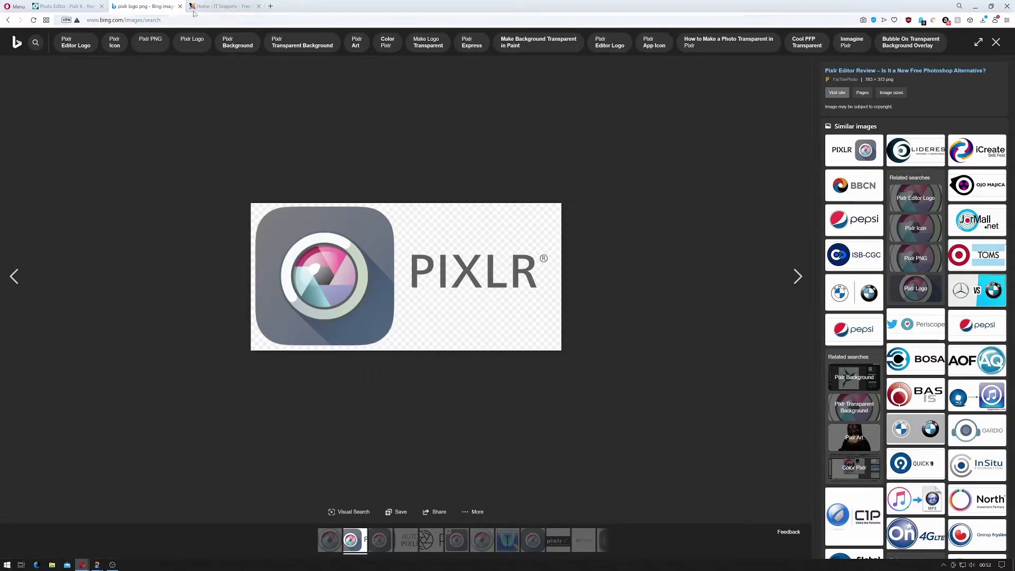
left_click(84, 8)
- Paste the PIXLR logo onto the thumbnail as a new layer and select it
left_click(296, 379)
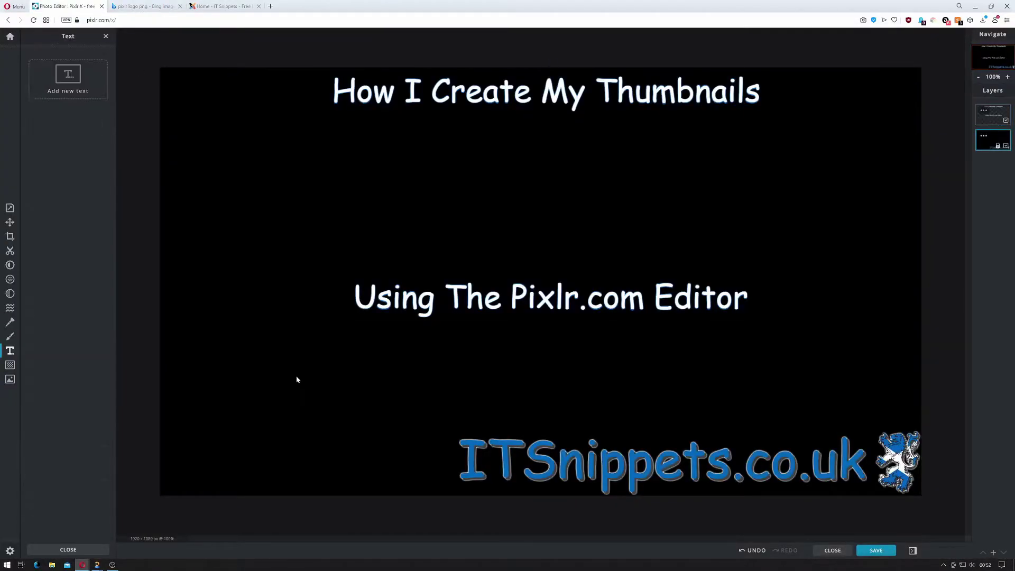
key("ctrl+v")
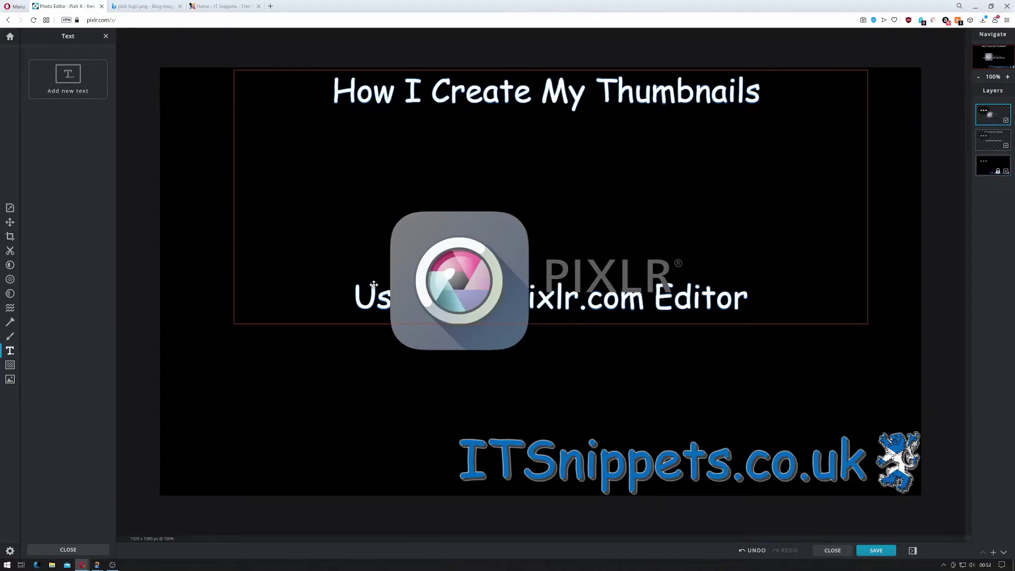
left_click(448, 281)
left_click(427, 378)
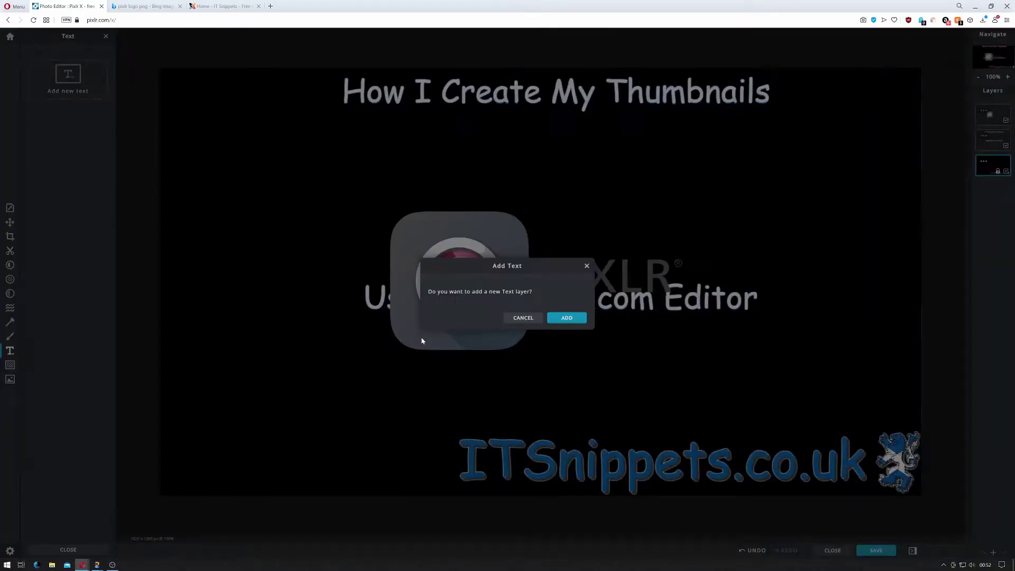
key("Escape")
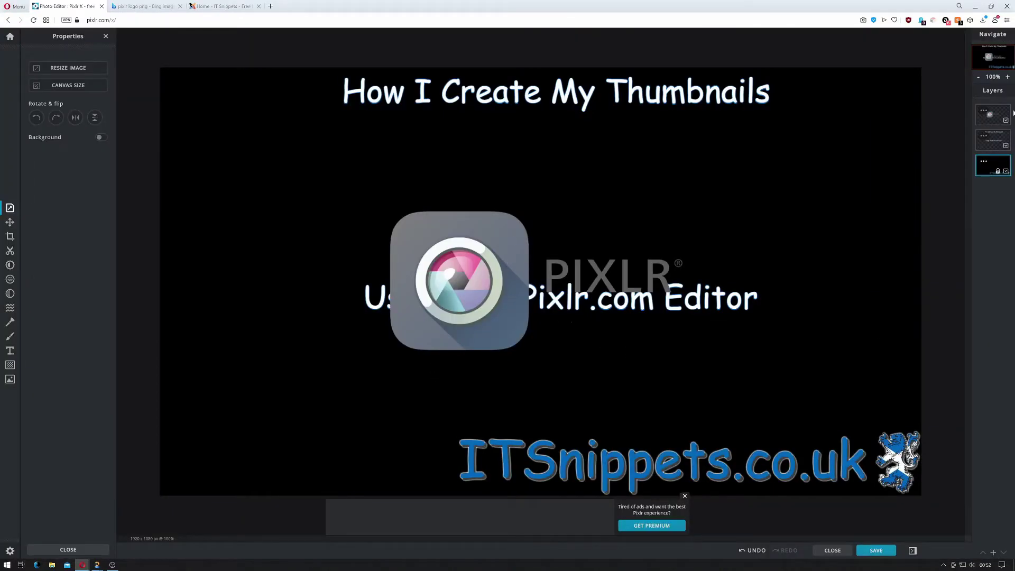
left_click(1004, 114)
- Copy the Pixlr editor's web address from the address bar
left_click(98, 19)
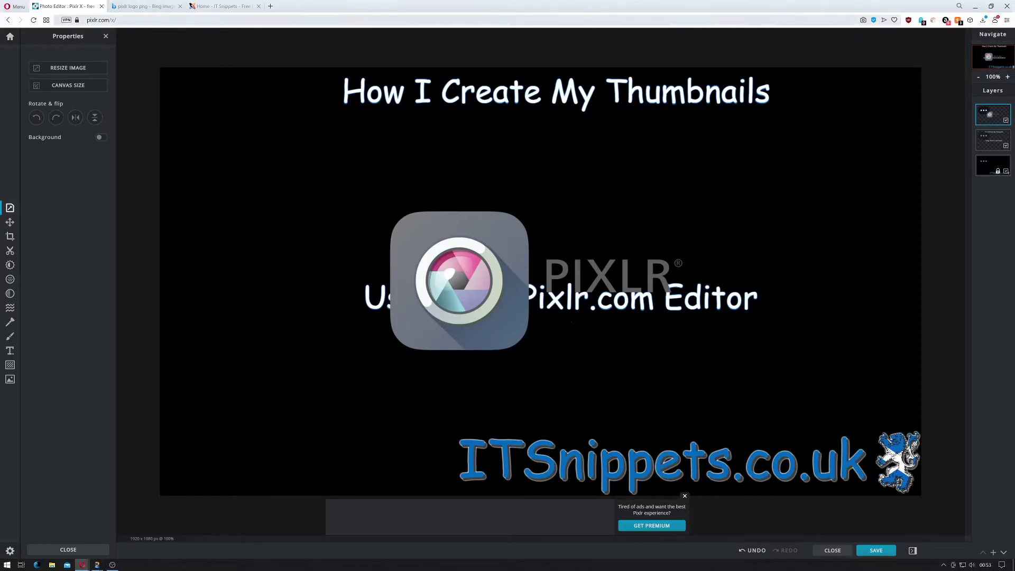
right_click(103, 22)
left_click(130, 50)
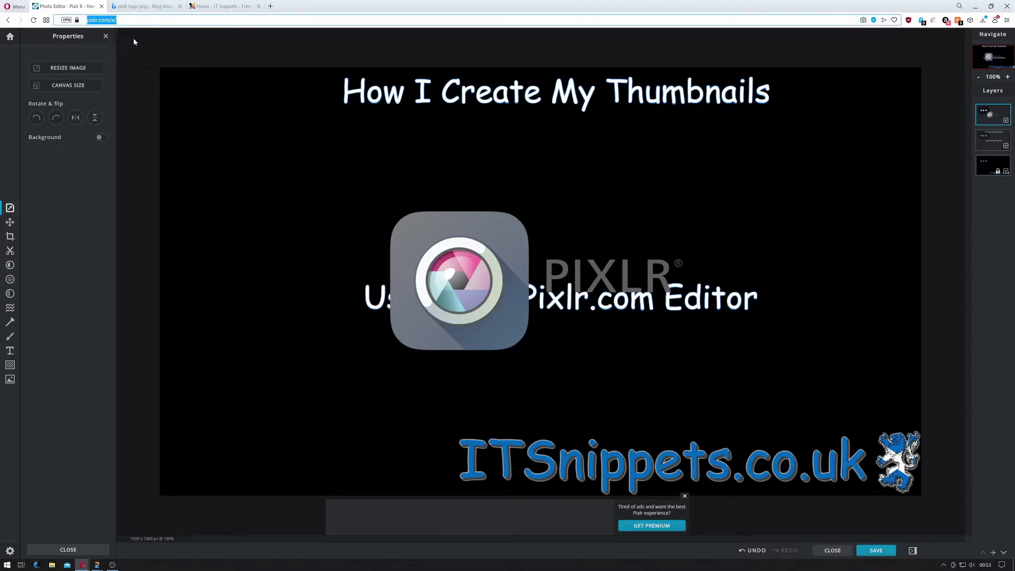
- Go to pixlr.com in a new tab and open tn_base.jpg in Pixlr E
left_click(270, 6)
key("ctrl+v")
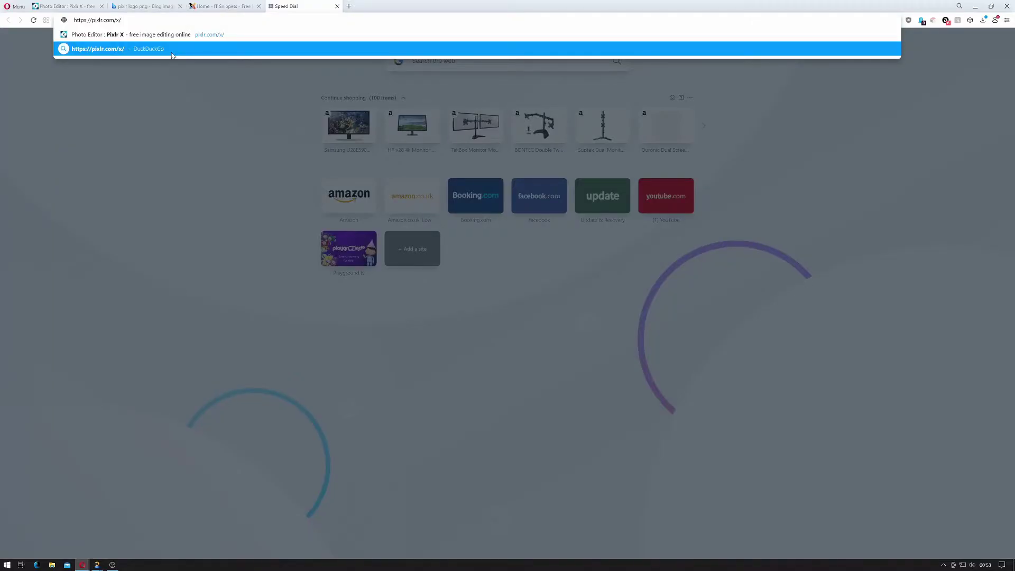
key("Return")
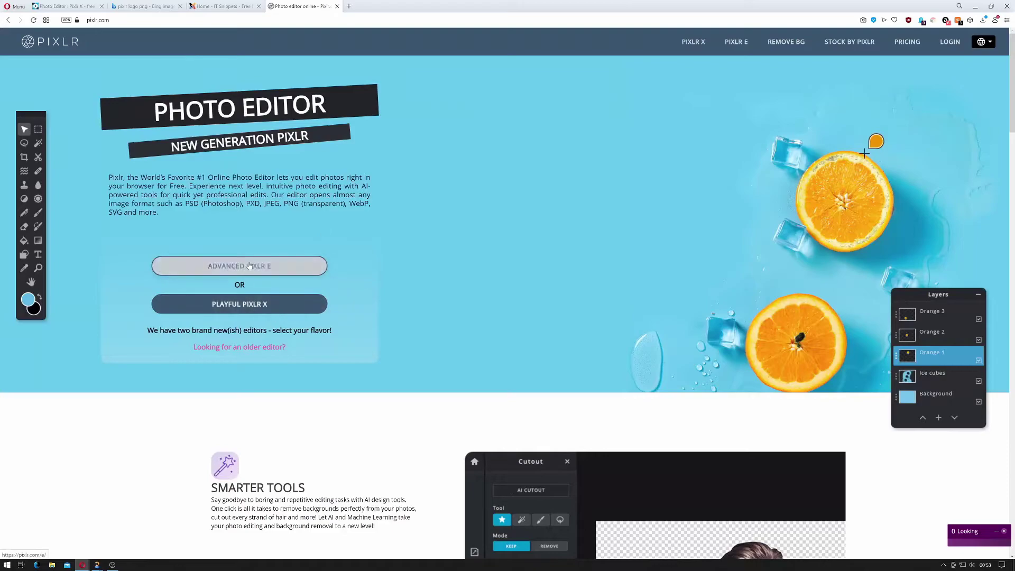
left_click(250, 266)
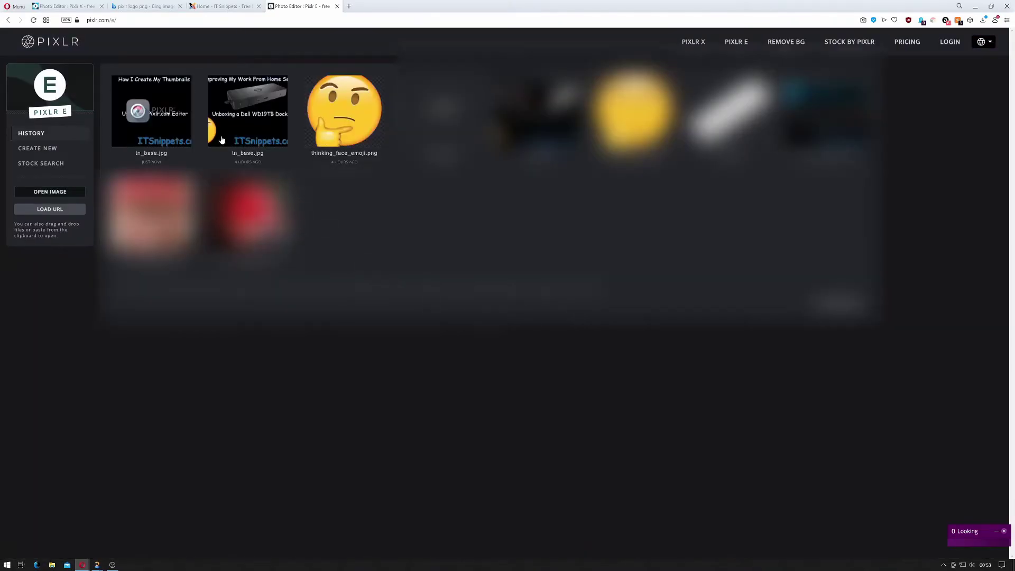
left_click(143, 116)
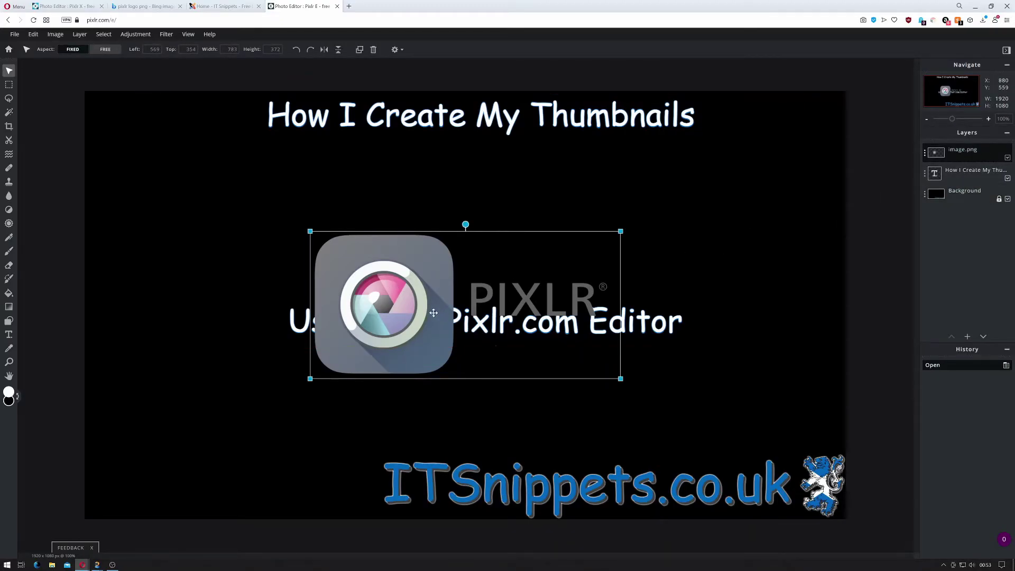
- Shrink the PIXLR logo slightly and centre it between the two title lines
left_click_drag(434, 312, 448, 222)
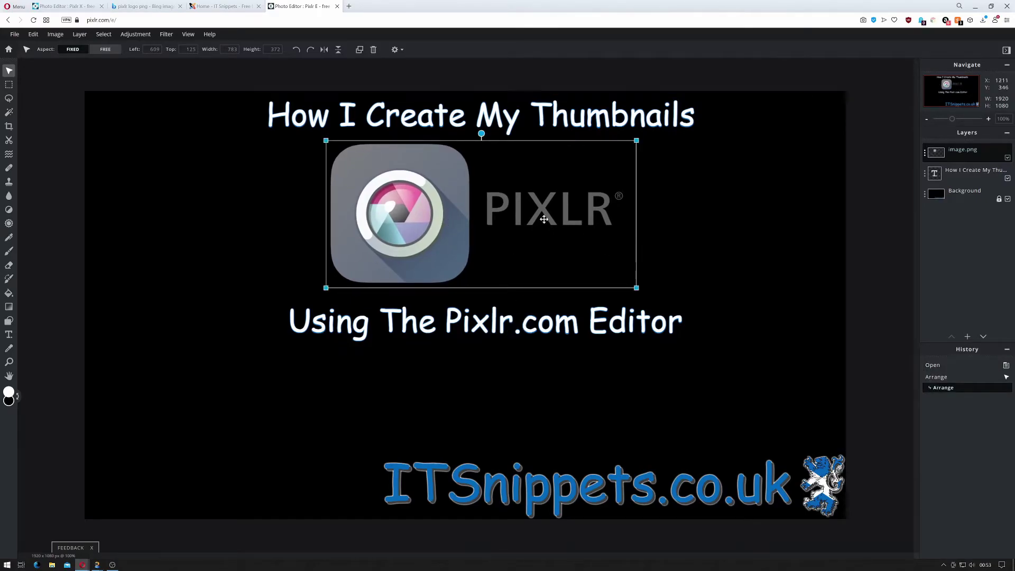
left_click_drag(411, 181, 450, 325)
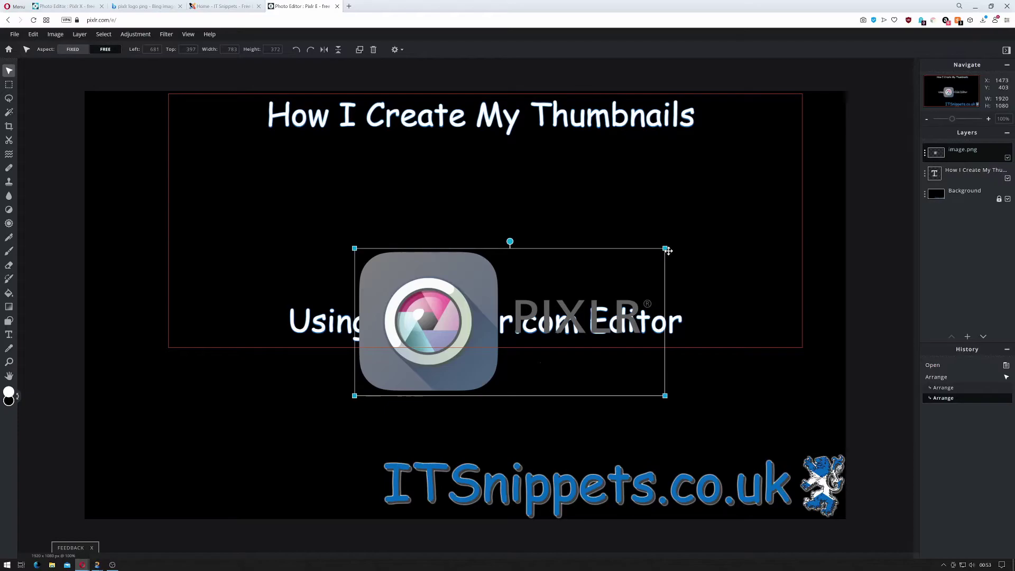
left_click_drag(665, 247, 612, 271)
left_click_drag(458, 339, 448, 222)
left_click(503, 378)
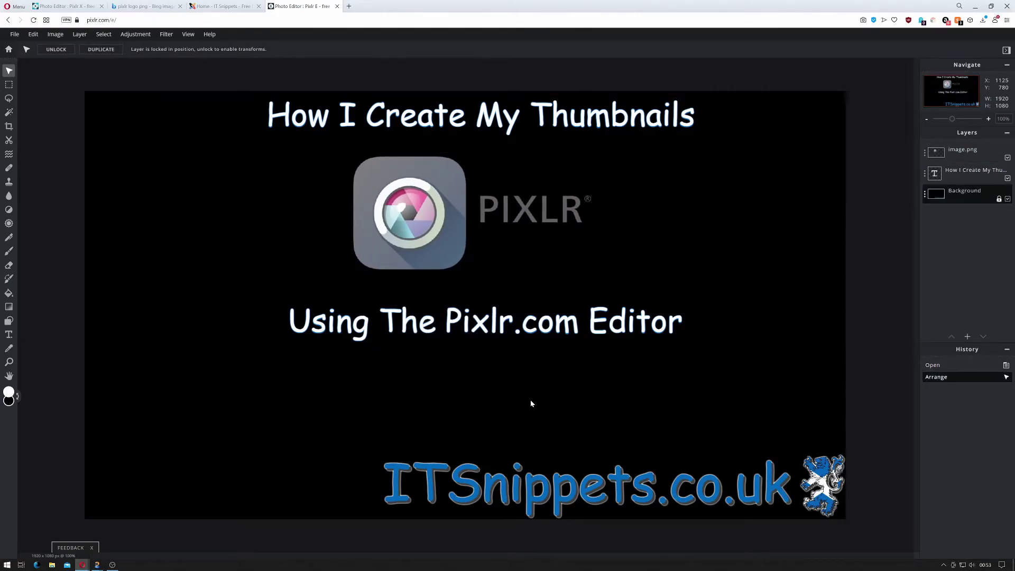
- Open the file options, then switch back to the Bing Images tab
left_click(14, 35)
left_click(12, 36)
left_click(14, 36)
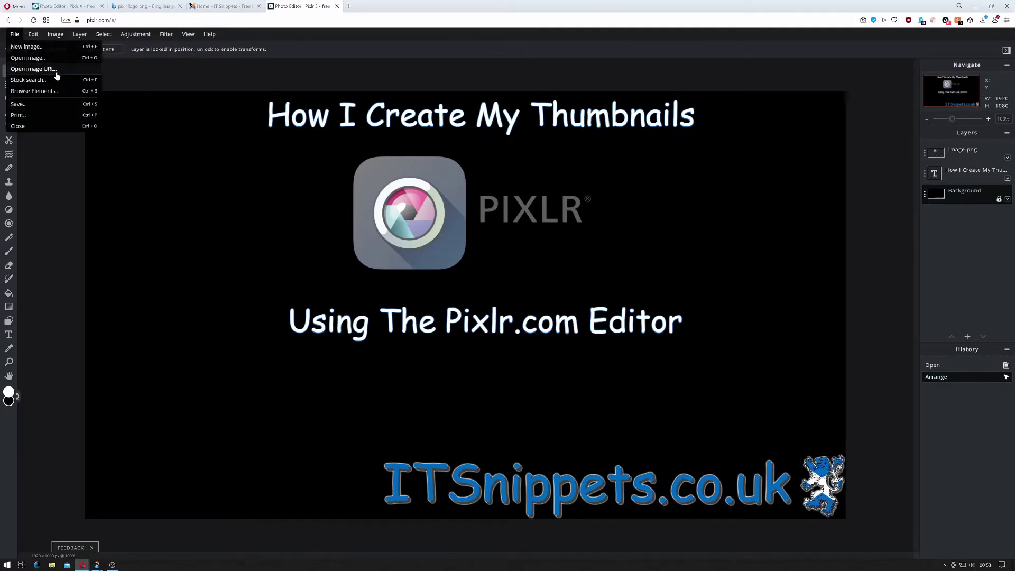
left_click(228, 3)
- Replace the Bing Images search 'pixlr logo png' with 'big smile emoji'
left_click(147, 5)
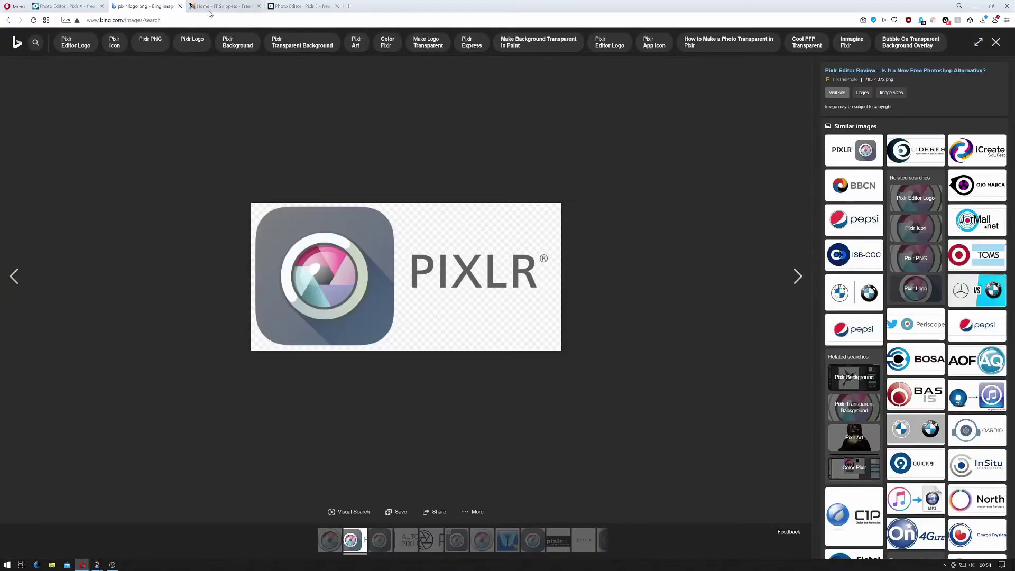
left_click(300, 4)
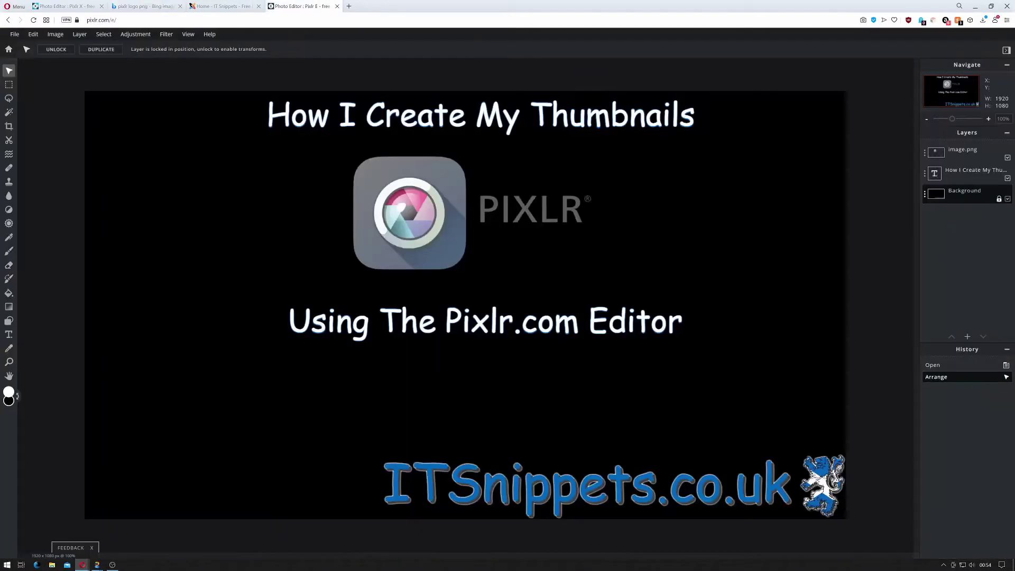
left_click(132, 8)
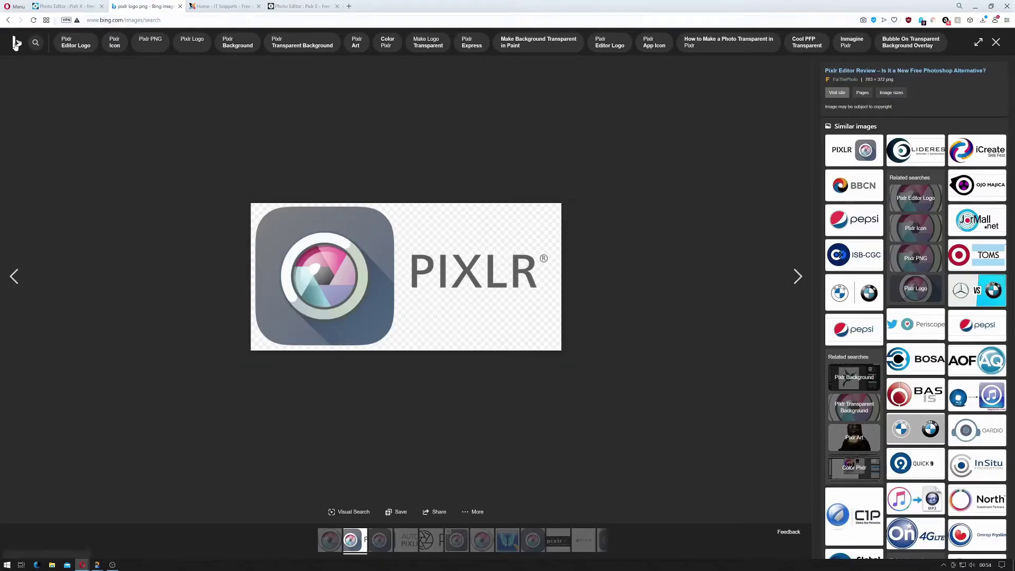
left_click(996, 43)
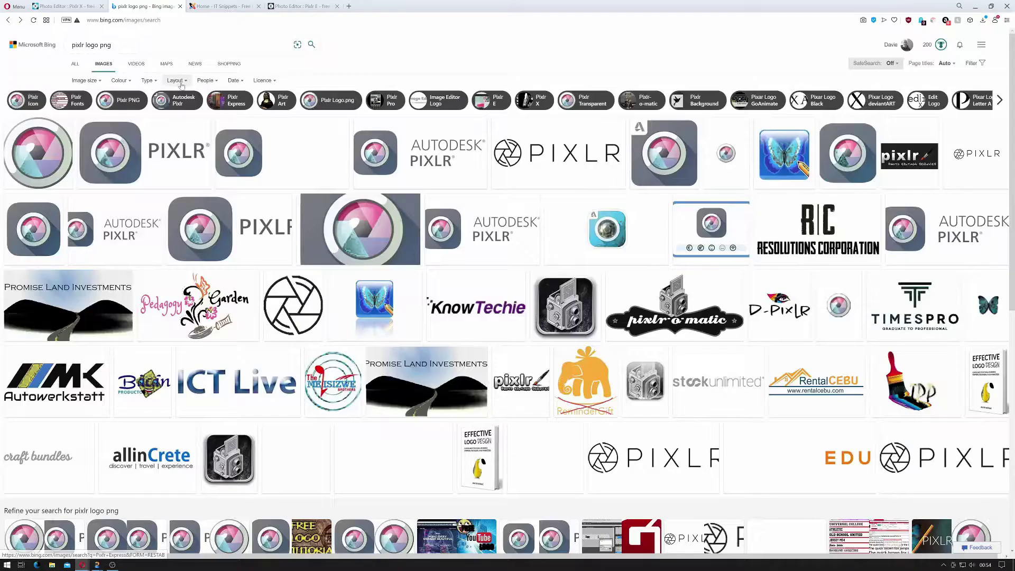
left_click(106, 45)
double_click(106, 45)
left_click(111, 45)
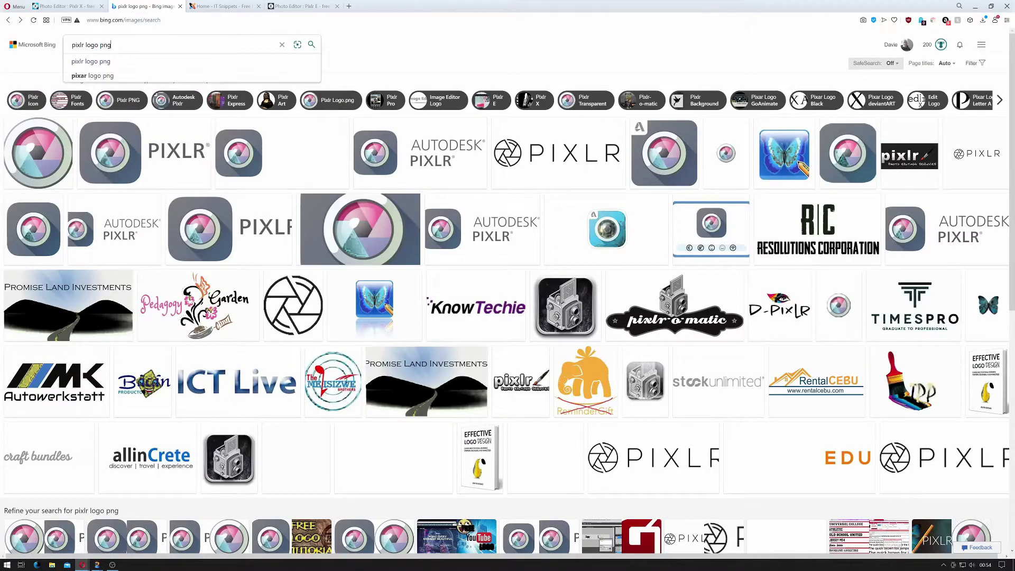
left_click_drag(111, 45, 72, 45)
left_click(58, 54)
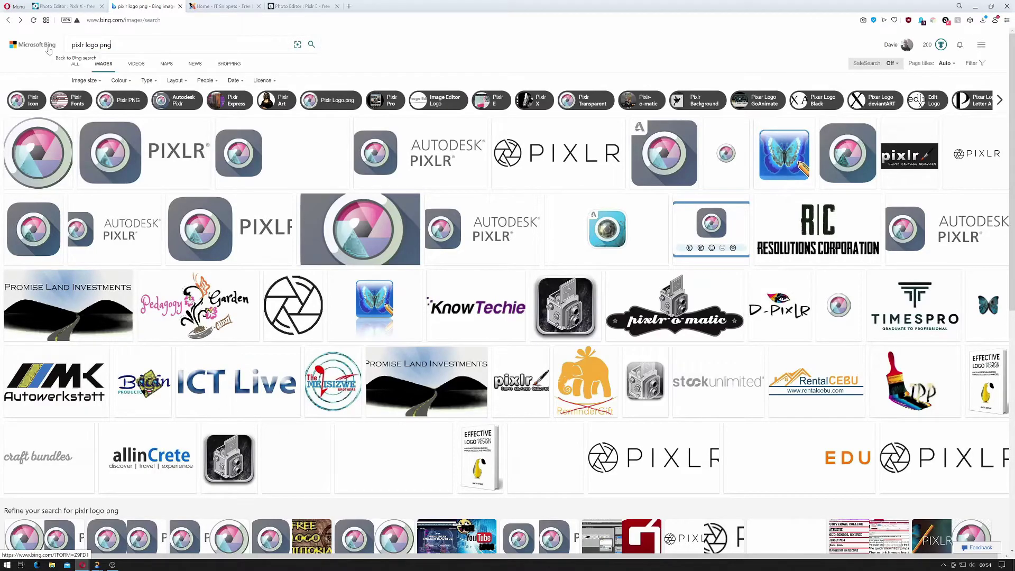
key("BackSpace")
type("b")
key("BackSpace")
key("BackSpace")
key("BackSpace")
key("BackSpace")
key("BackSpace")
key("BackSpace")
key("BackSpace")
key("BackSpace")
key("BackSpace")
key("BackSpace")
type("b")
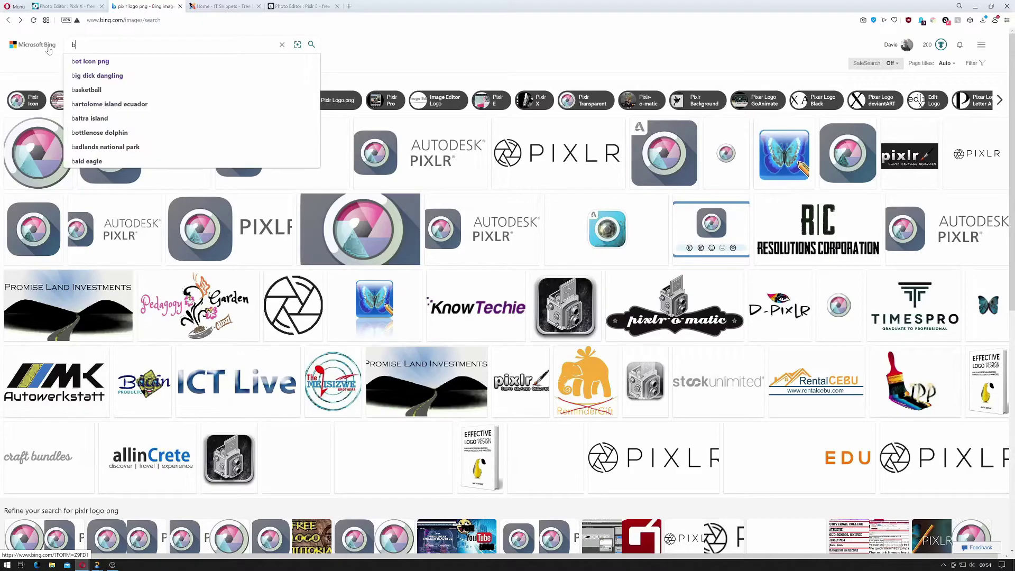
type("ig smile emo")
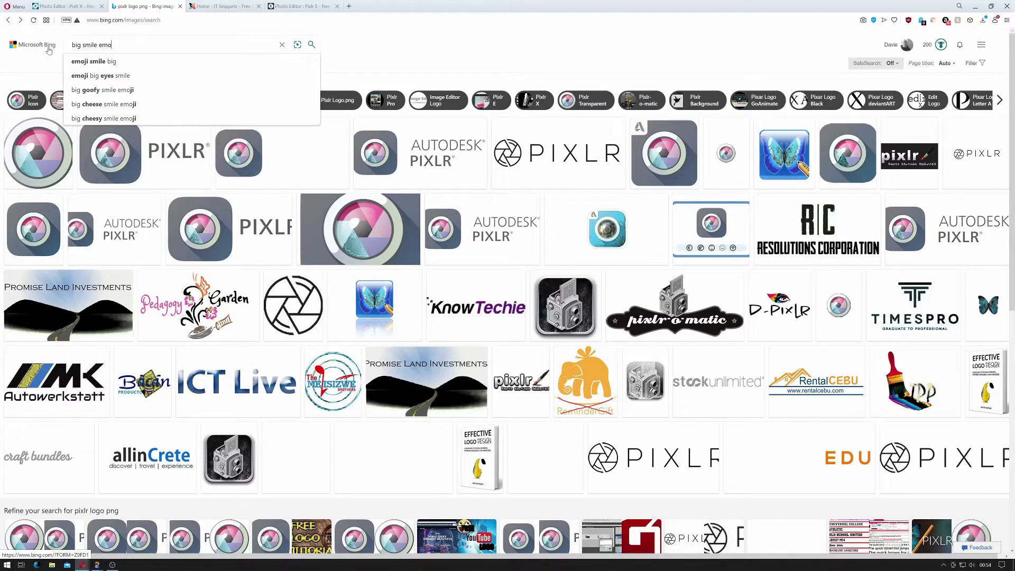
type("ji")
key("Return")
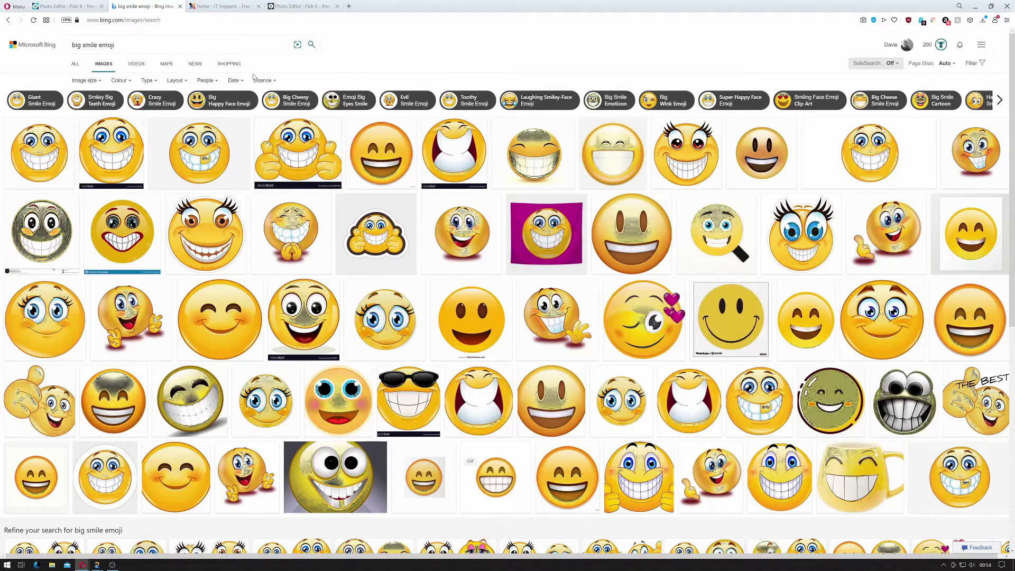
- Filter results by licence to Free to share and use commercially
left_click(272, 81)
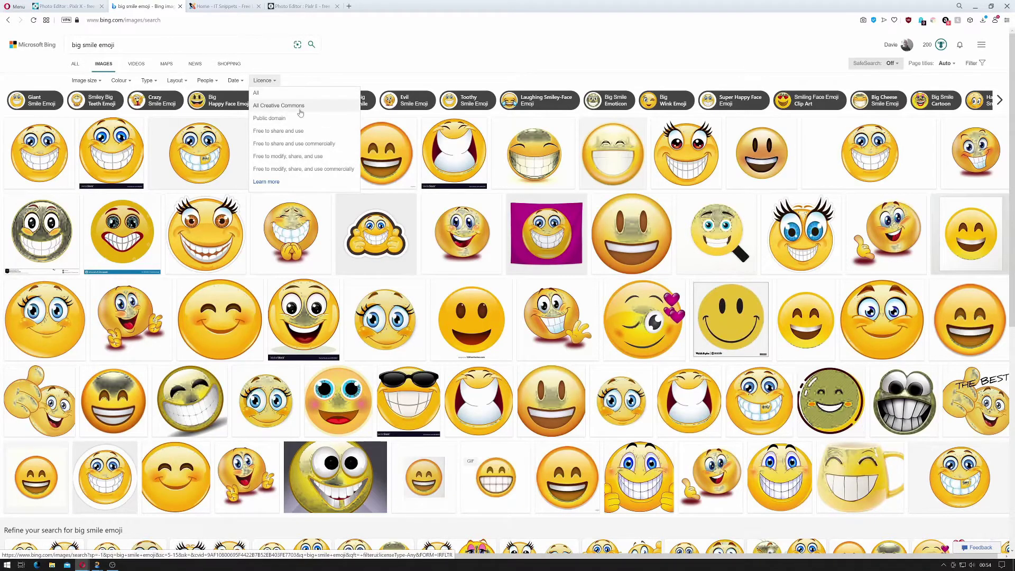
left_click(317, 168)
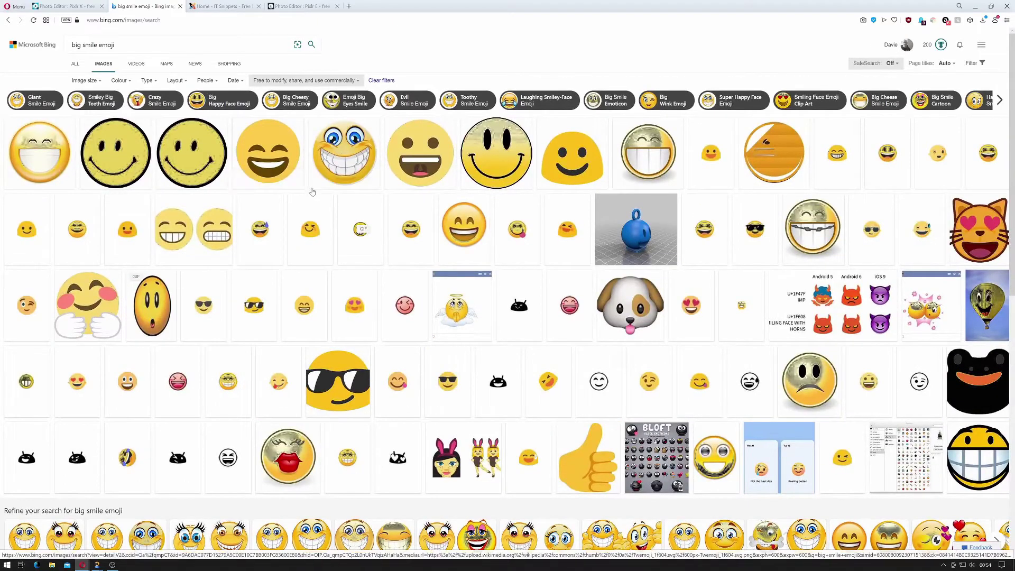
left_click(344, 82)
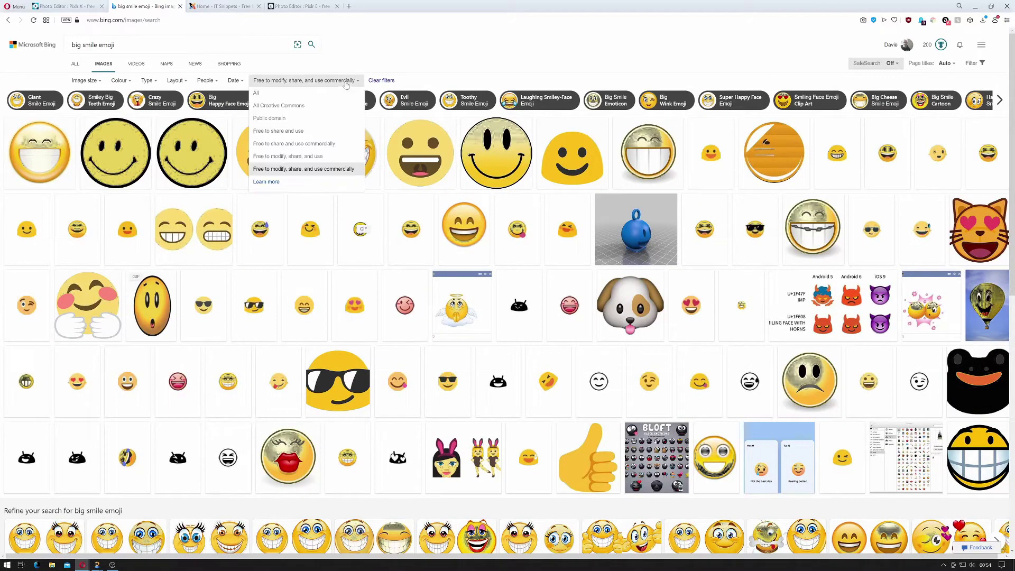
left_click(337, 144)
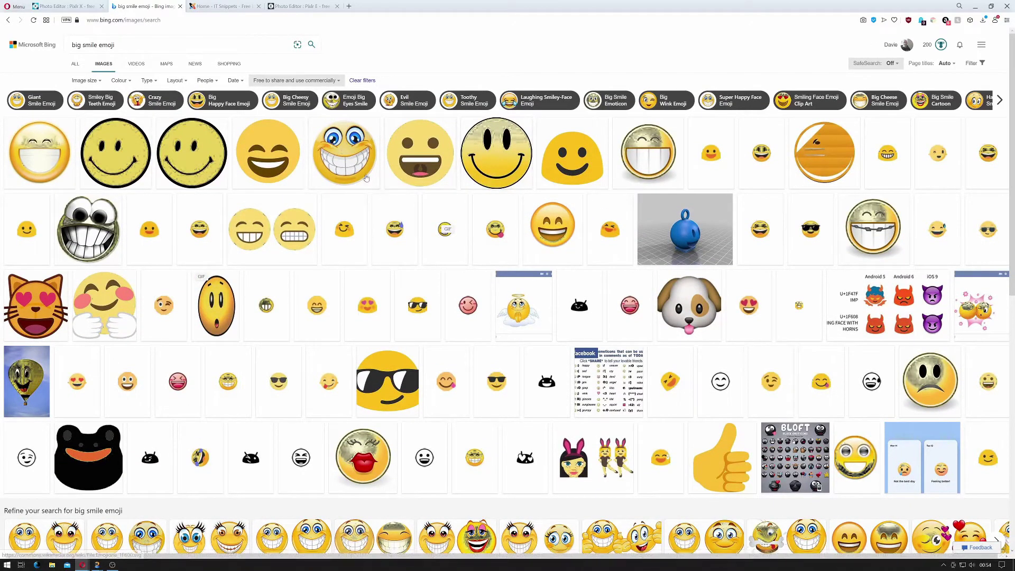
- Copy the blue-eyed grinning emoji image and return to Pixlr E
left_click(343, 161)
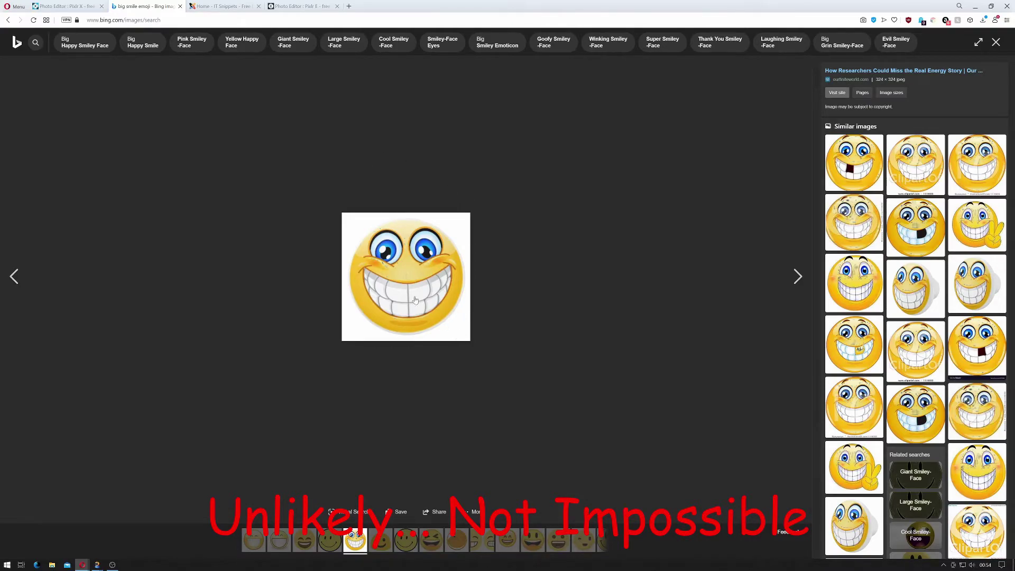
right_click(407, 275)
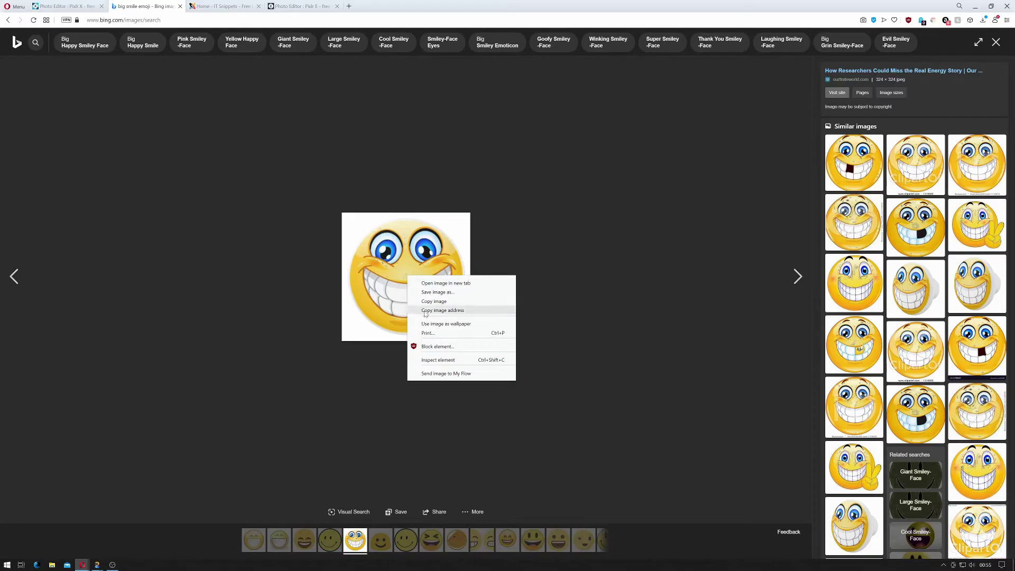
left_click(455, 301)
left_click(302, 6)
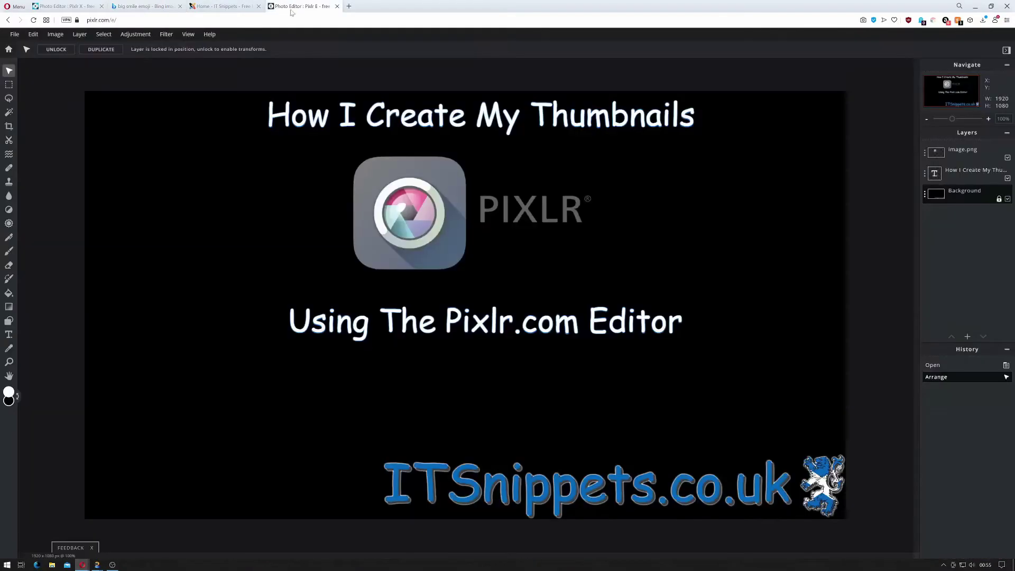
- Create a new Full HD 1920×1080 blank image and paste the smiley emoji into it
left_click(24, 47)
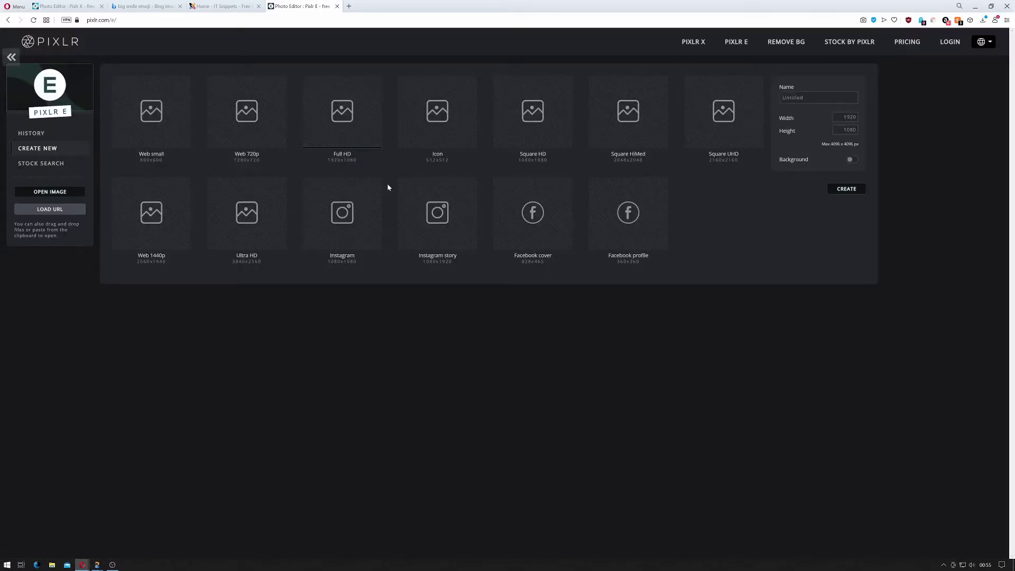
double_click(346, 130)
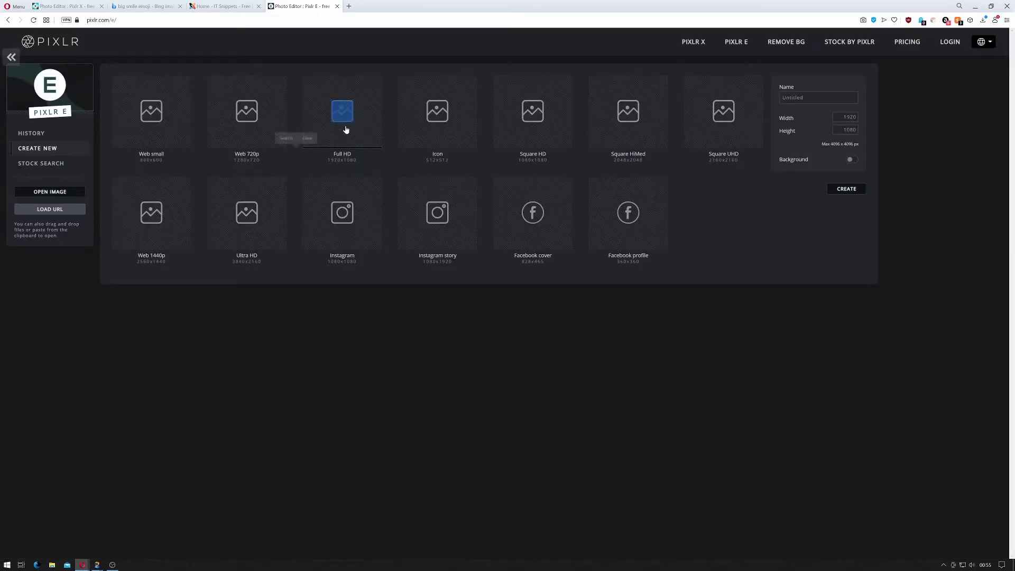
left_click(845, 189)
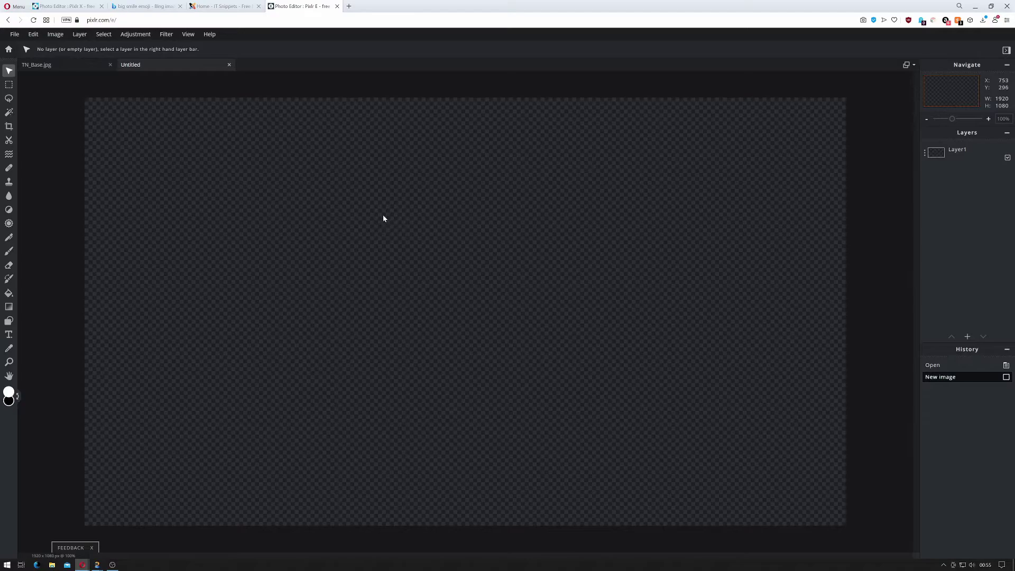
key("ctrl+v")
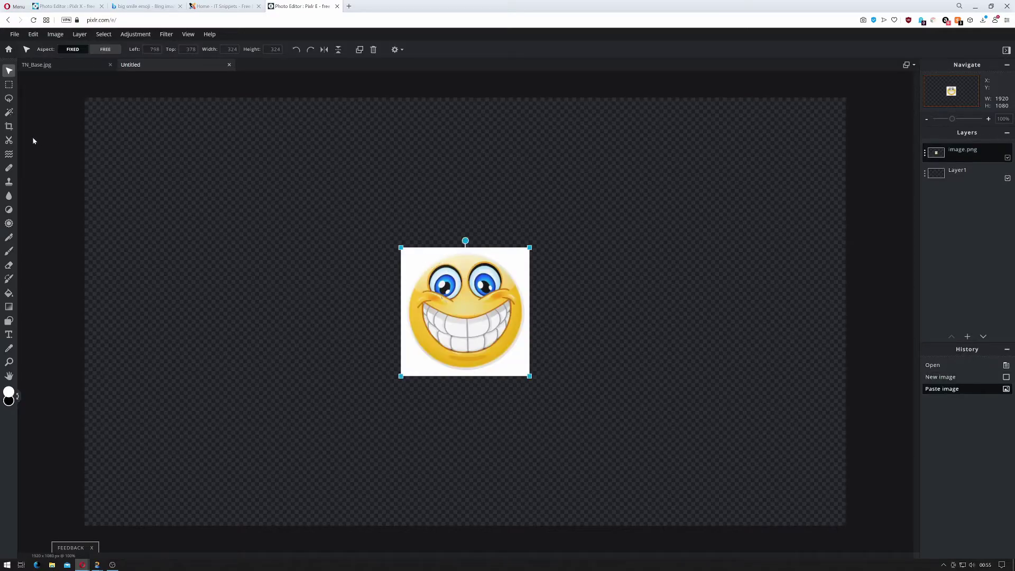
- Delete the smiley's white background with the Magic Wand and copy the transparent emoji
left_click(9, 112)
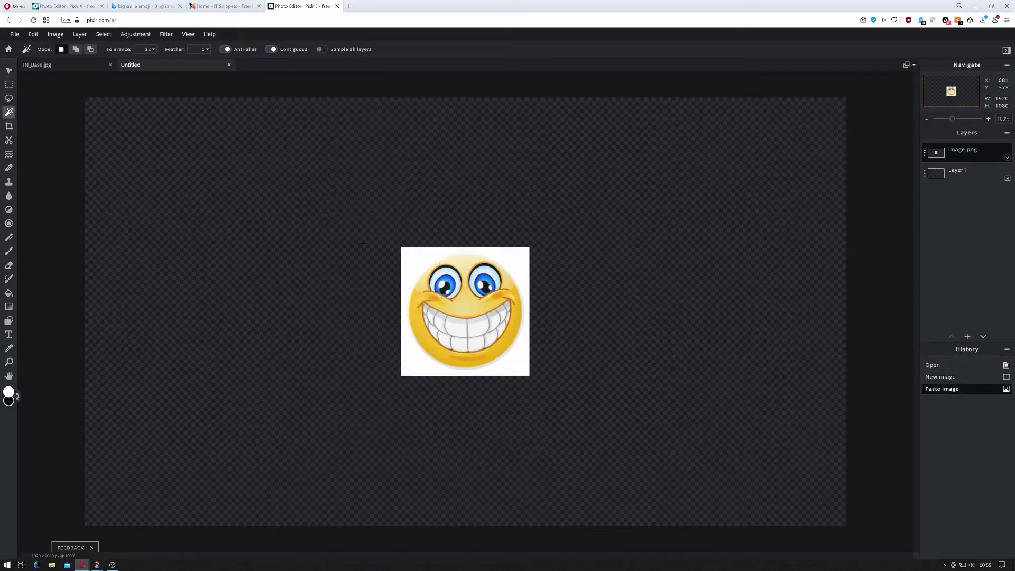
left_click(414, 267)
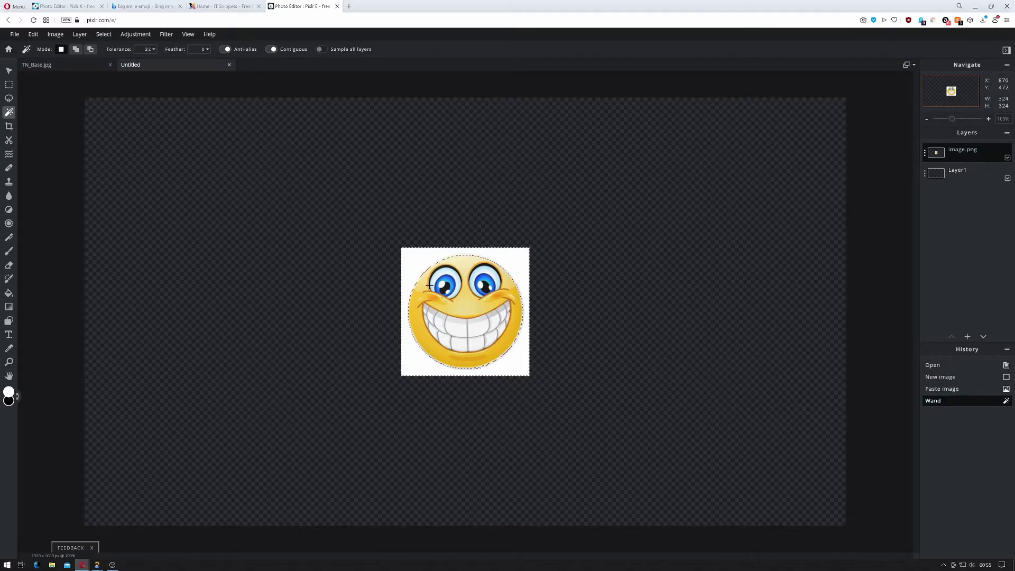
key("Delete")
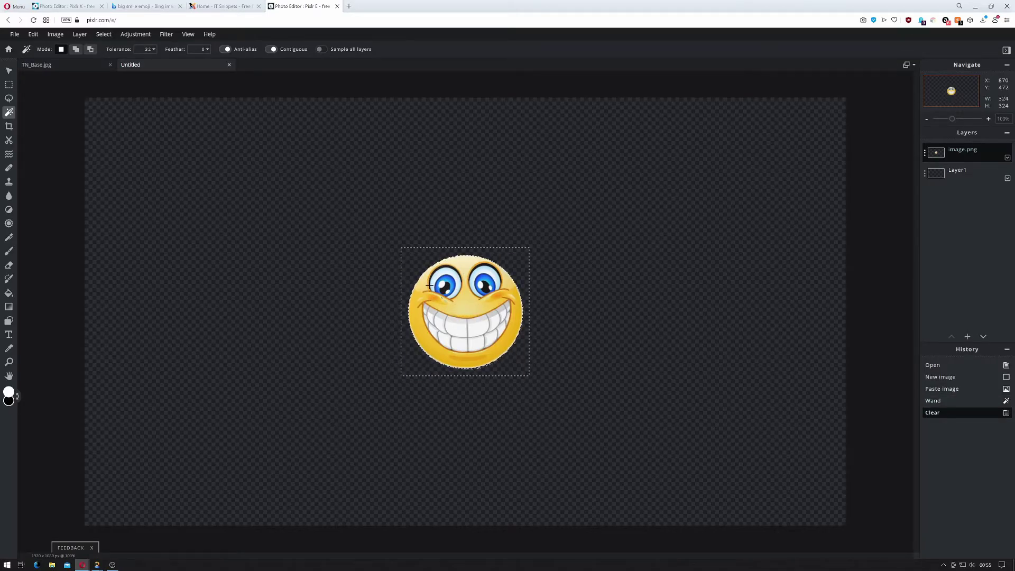
key("ctrl+a")
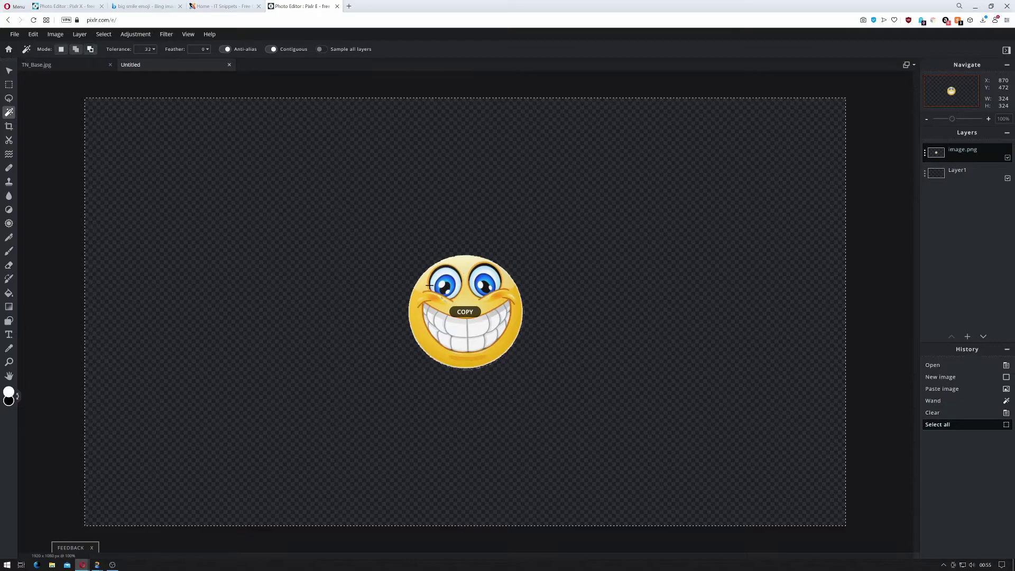
left_click(33, 34)
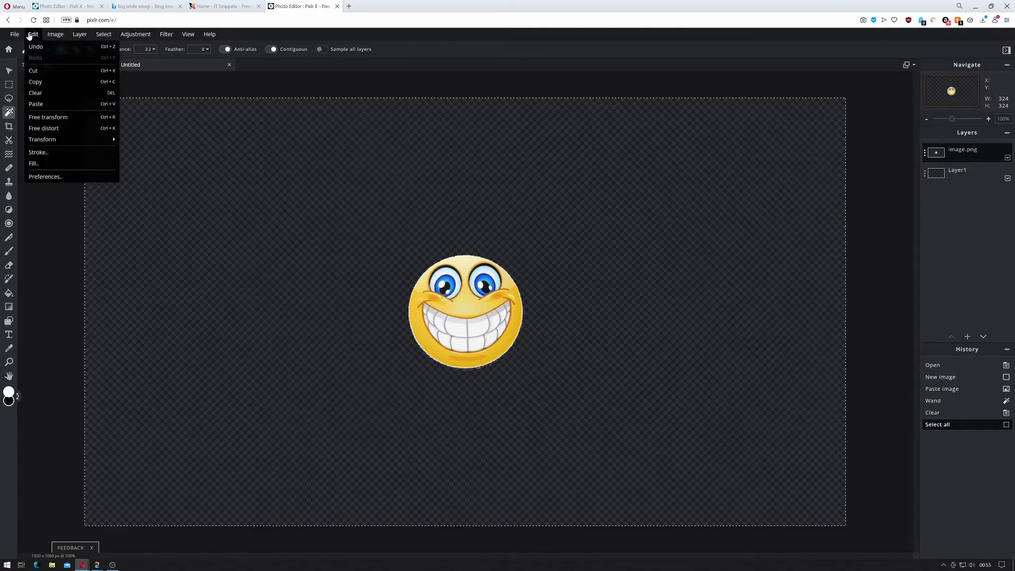
left_click(67, 83)
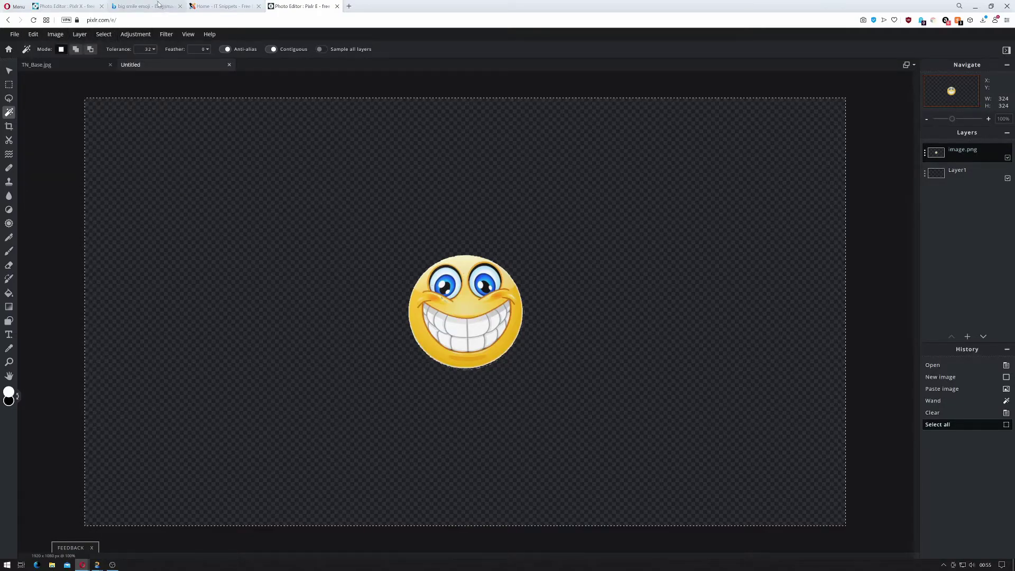
- Try pasting the smiley into TN_Base.jpg, then undo the paste
left_click(135, 34)
left_click(60, 34)
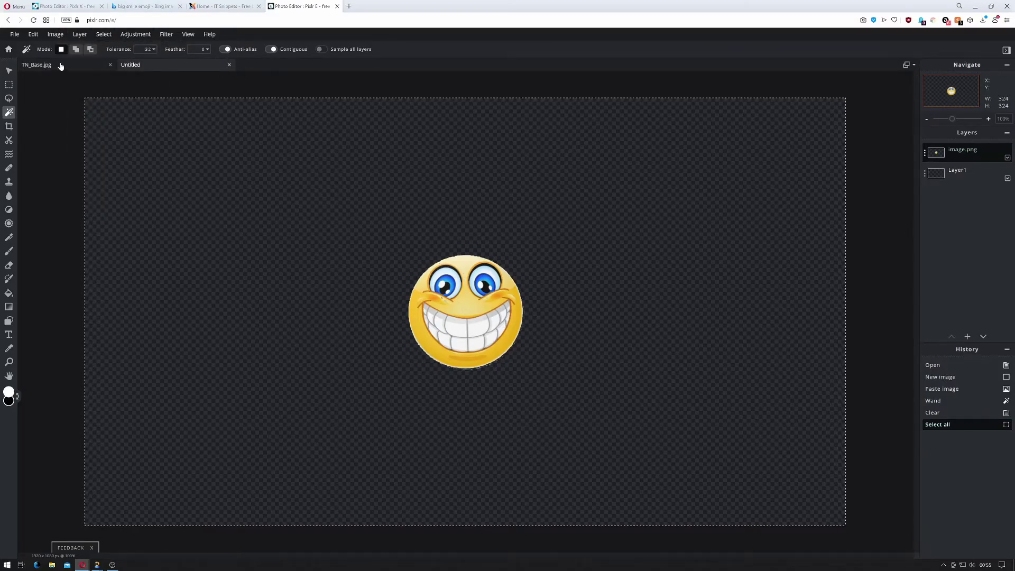
left_click(63, 66)
key("ctrl+v")
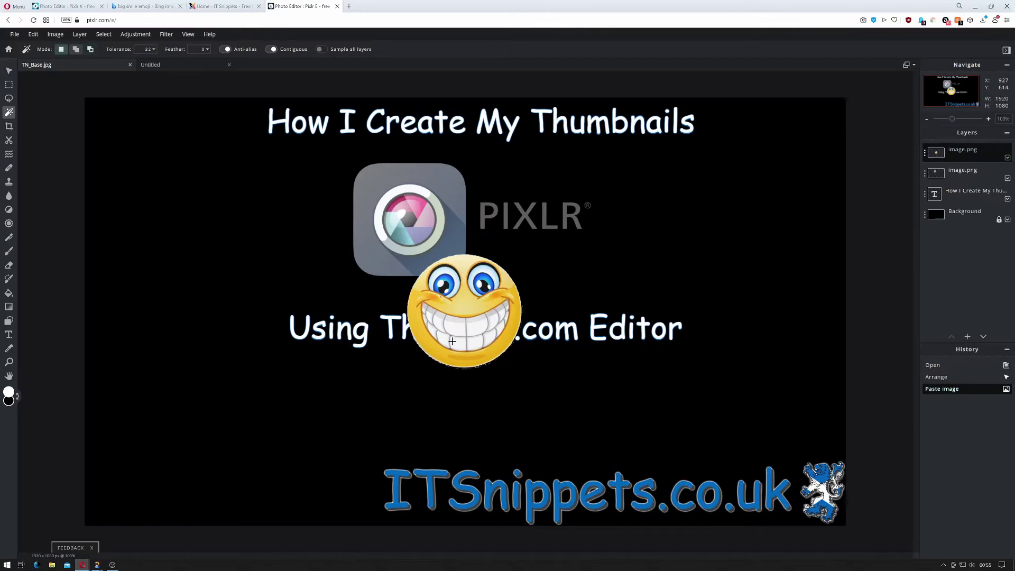
key("ctrl+z")
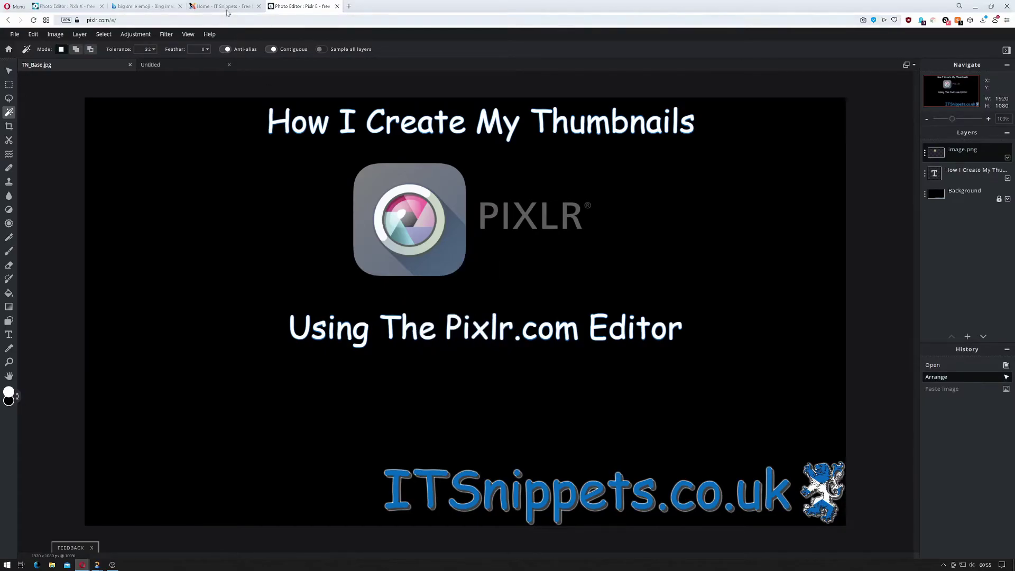
- Back in the smiley document, pick the Lasso tool, zoom in on the emoji, and deselect
left_click(161, 69)
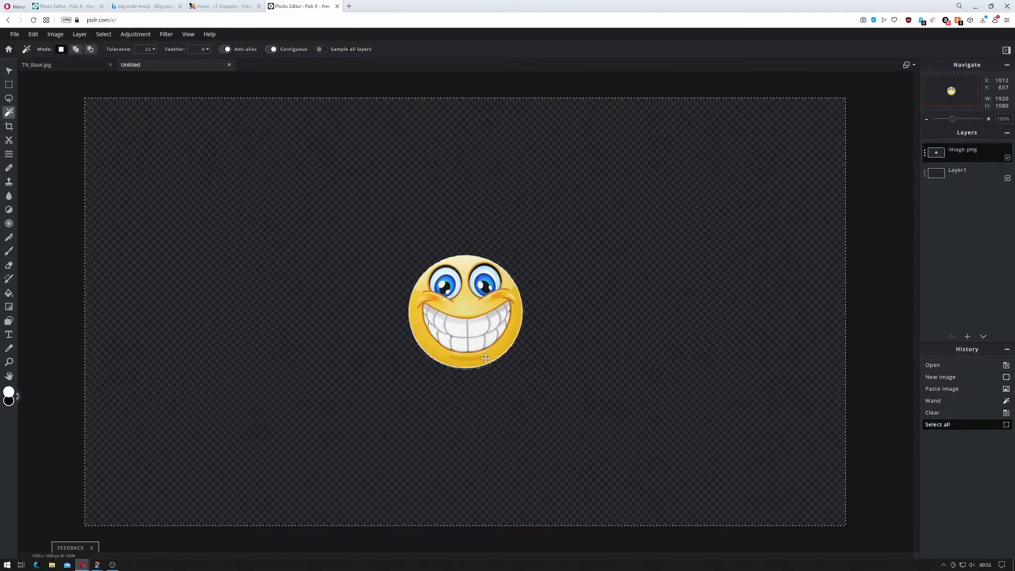
scroll(483, 359, "up", 4)
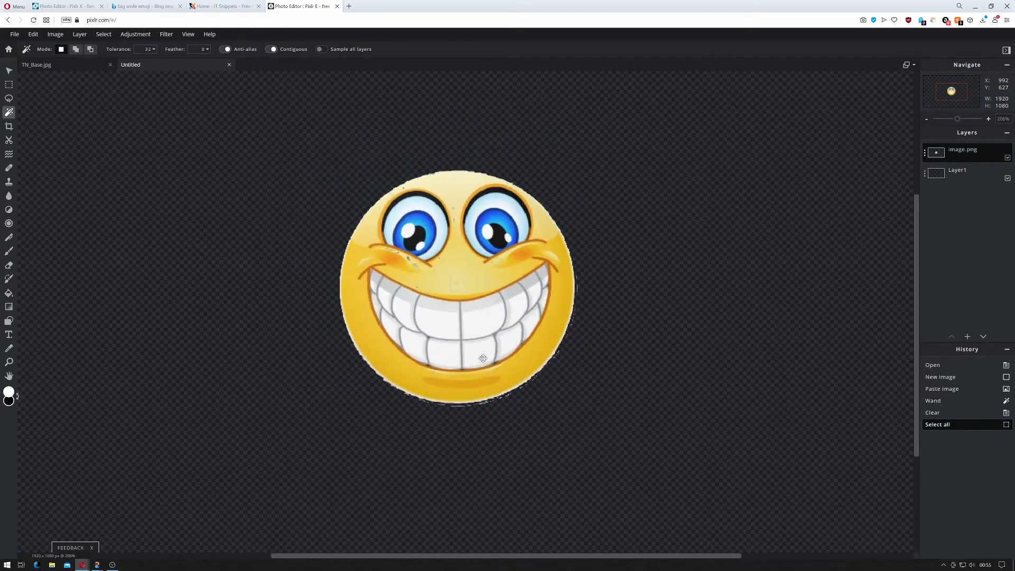
scroll(483, 359, "up", 2)
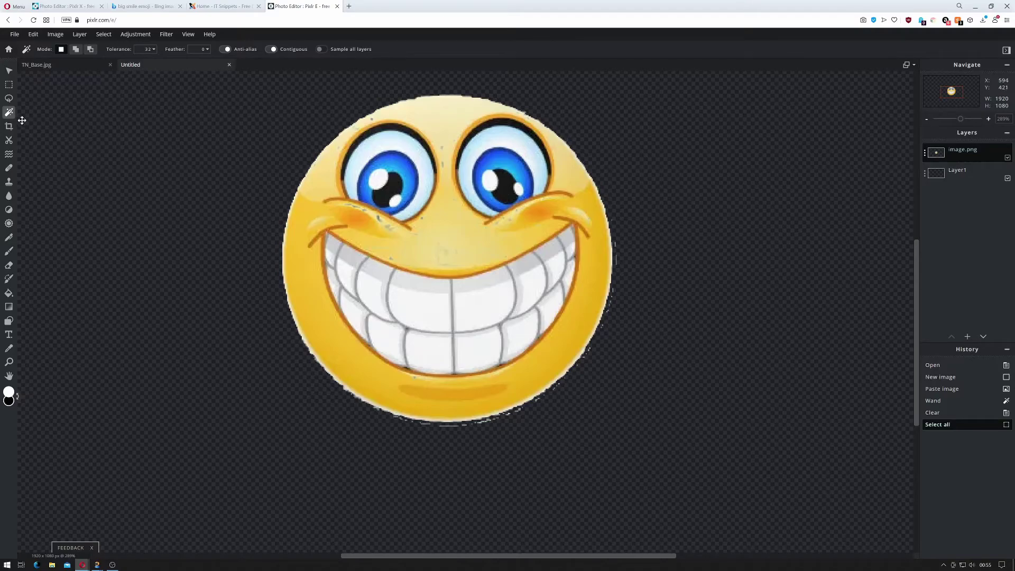
left_click(9, 98)
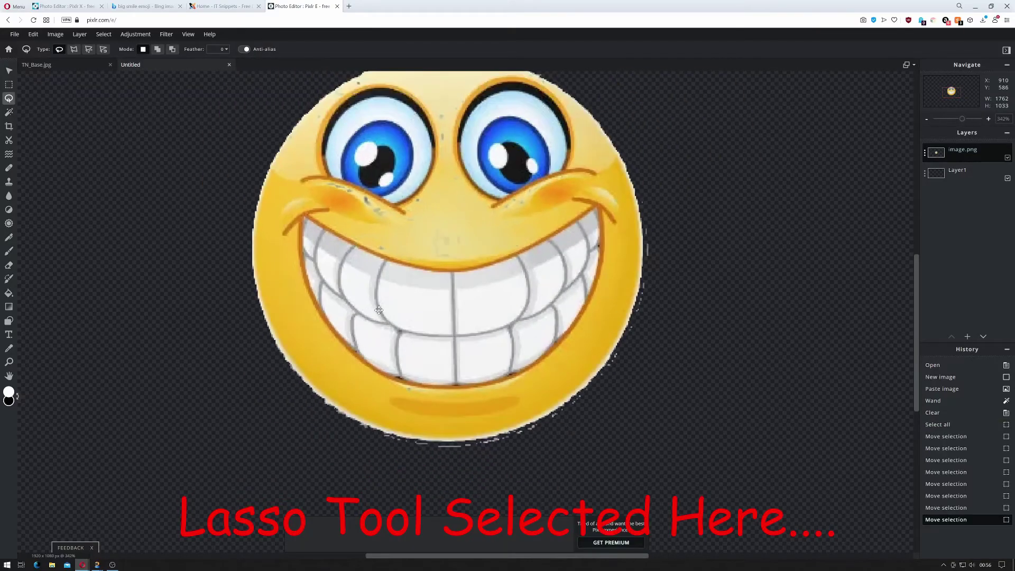
scroll(379, 310, "down", 8)
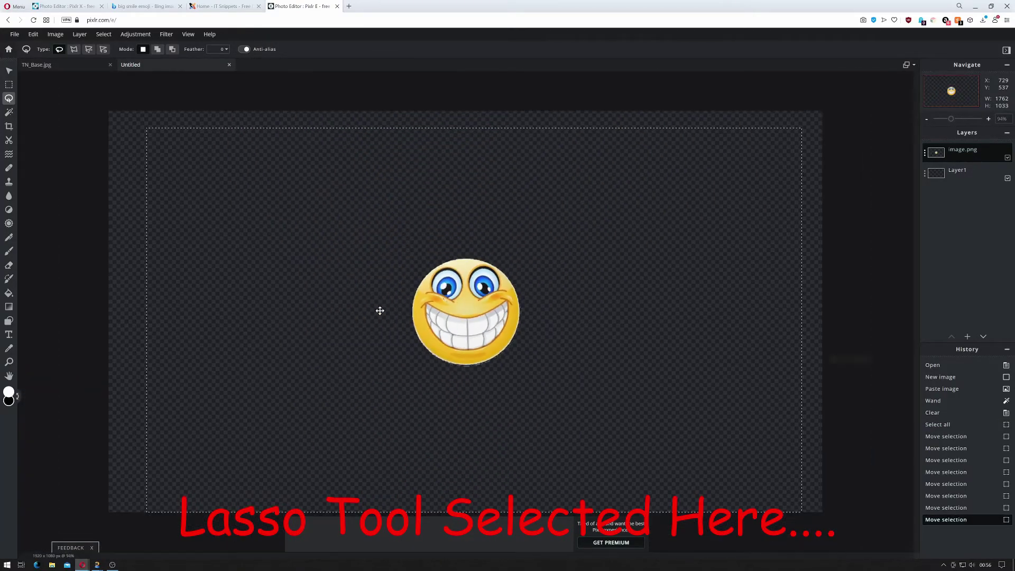
scroll(424, 274, "up", 6)
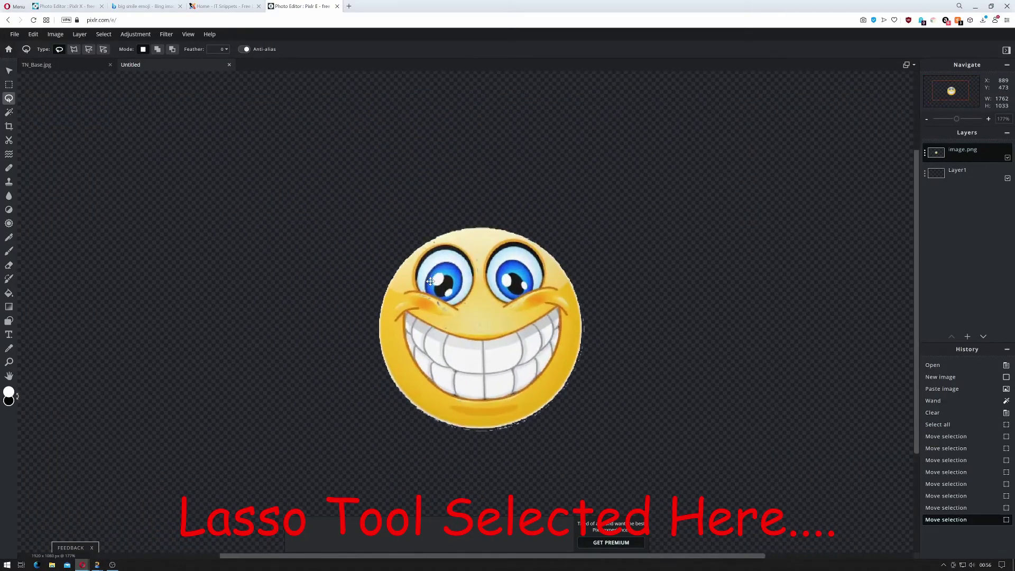
left_click(101, 35)
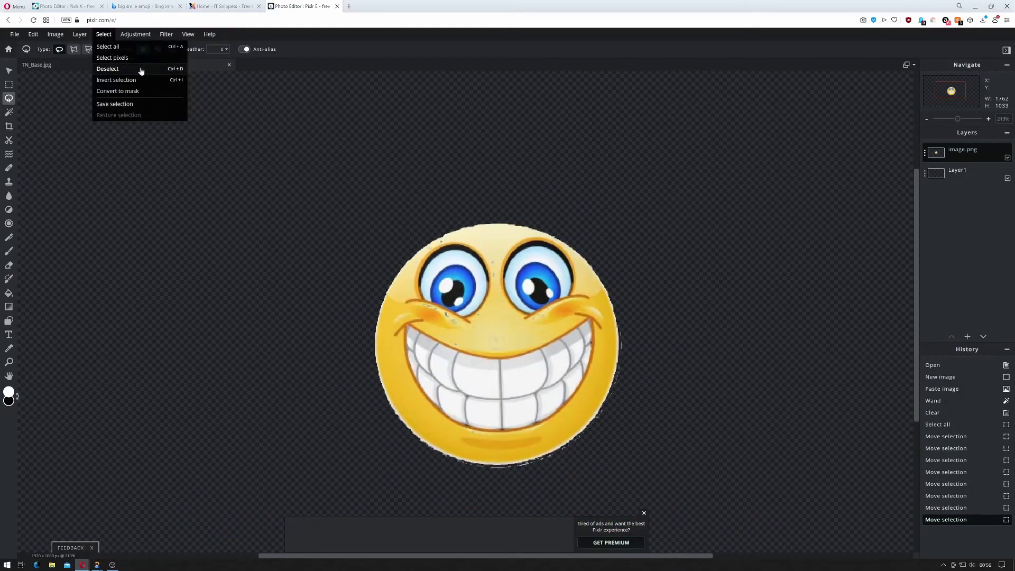
left_click(141, 70)
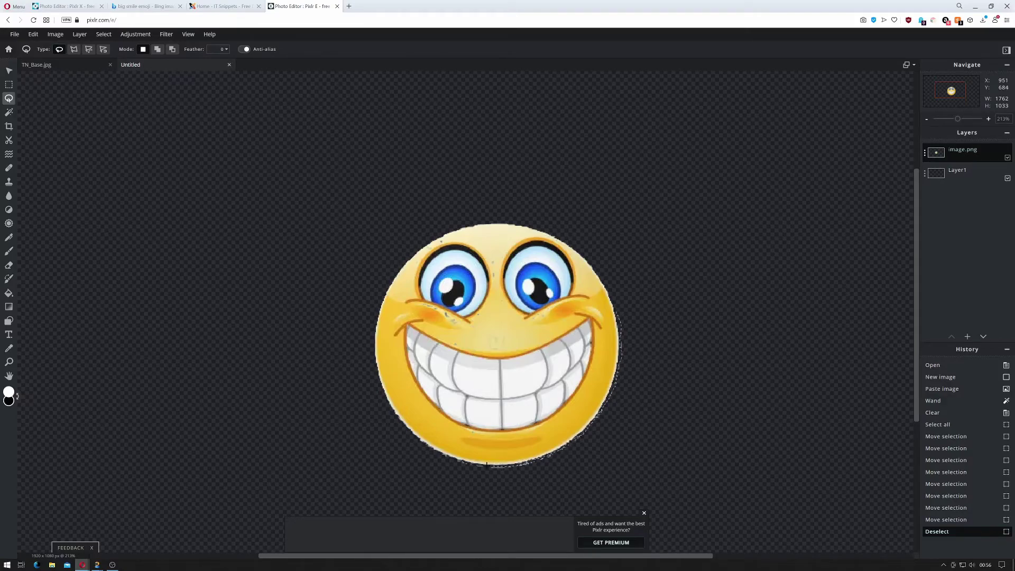
- Lasso and delete the stray pixel patches below and to the right of the emoji
mouse_move(418, 445)
left_mouse_down()
mouse_move(527, 503)
mouse_move(752, 437)
mouse_move(694, 343)
mouse_move(621, 314)
left_mouse_up()
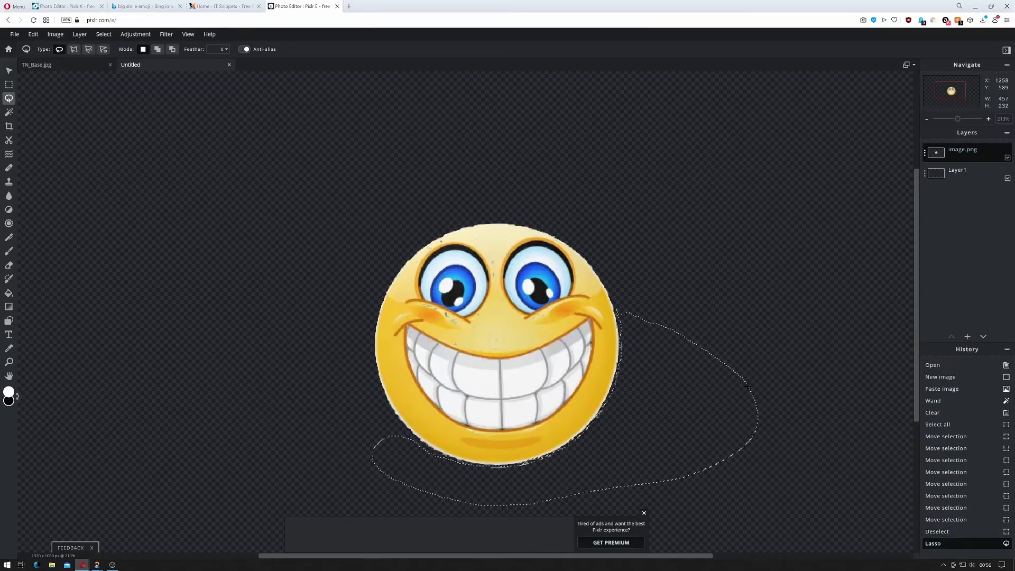
key("Delete")
scroll(628, 368, "up", 3)
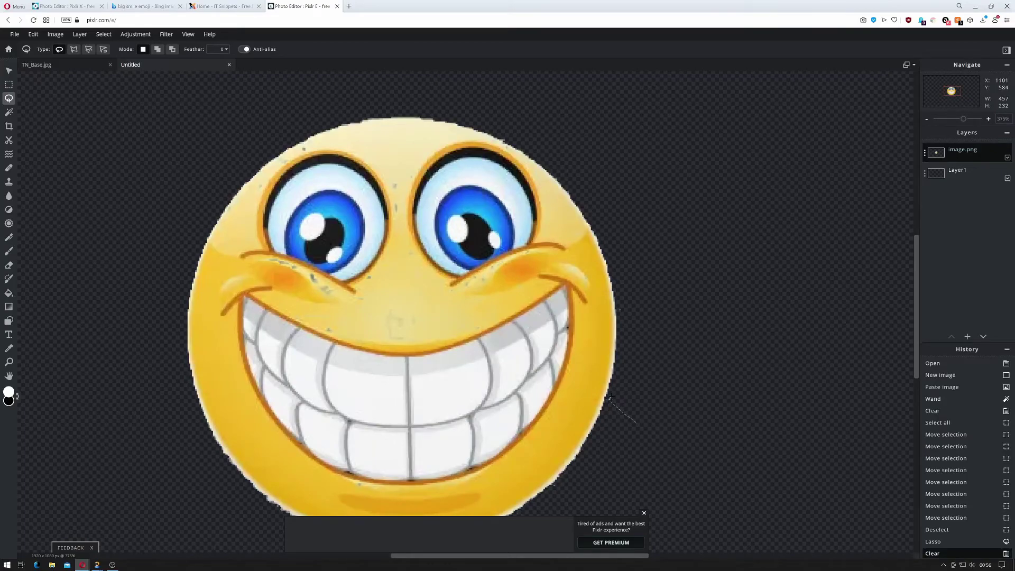
left_click_drag(630, 423, 630, 421)
key("Delete")
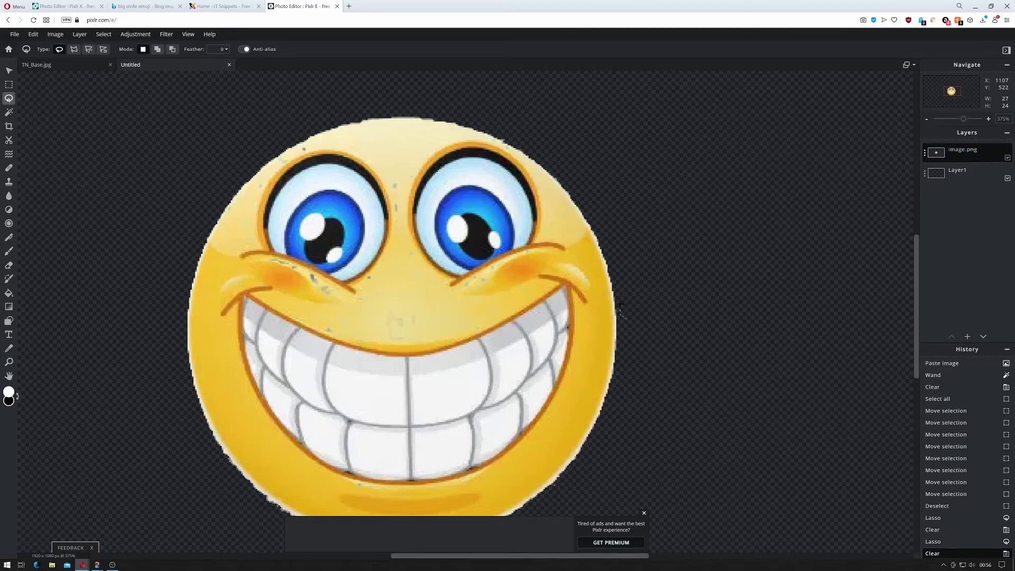
left_click_drag(629, 317, 628, 316)
key("Delete")
scroll(706, 373, "down", 3)
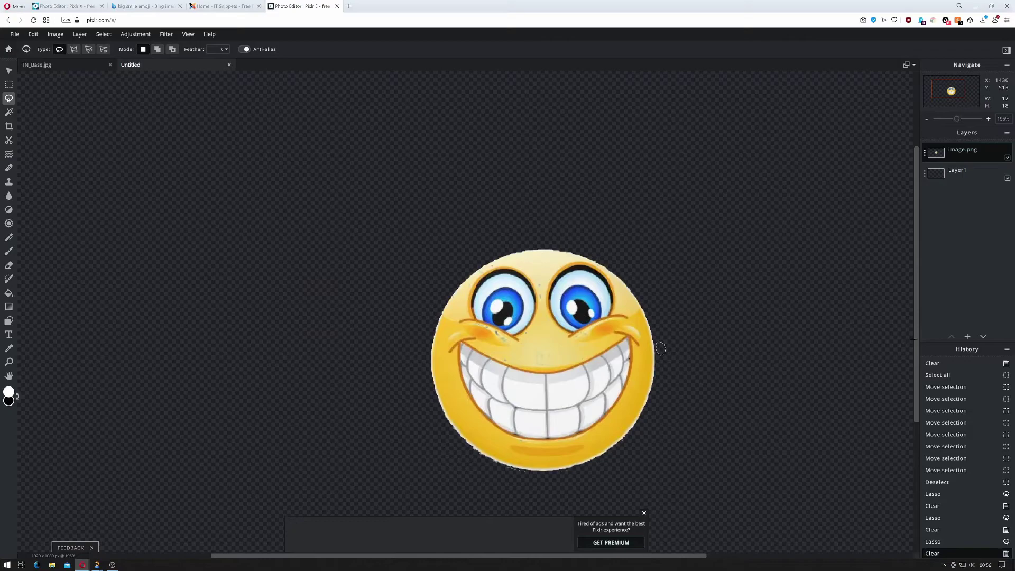
scroll(517, 324, "down", 5)
scroll(518, 324, "up", 2)
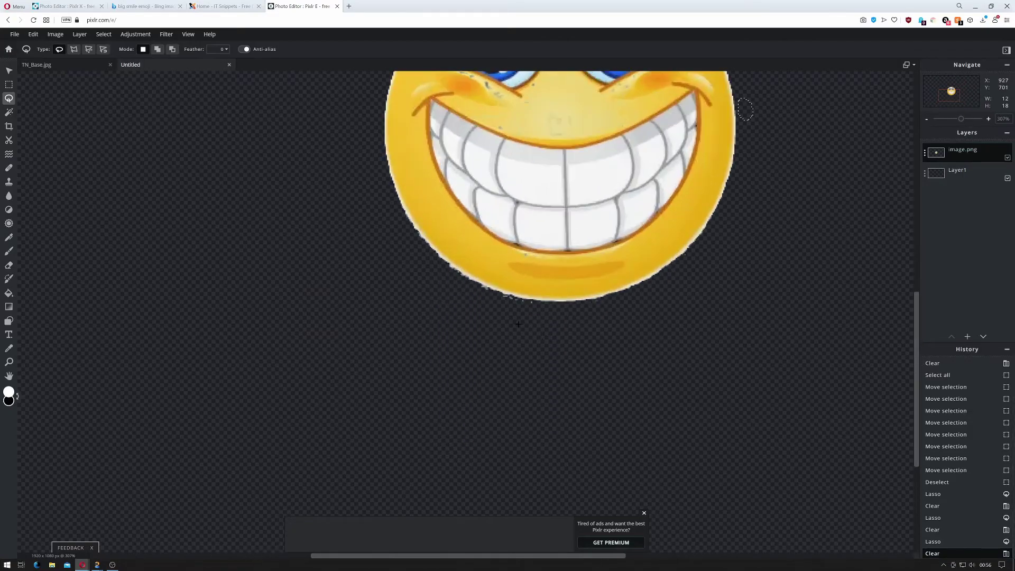
scroll(518, 323, "up", 2)
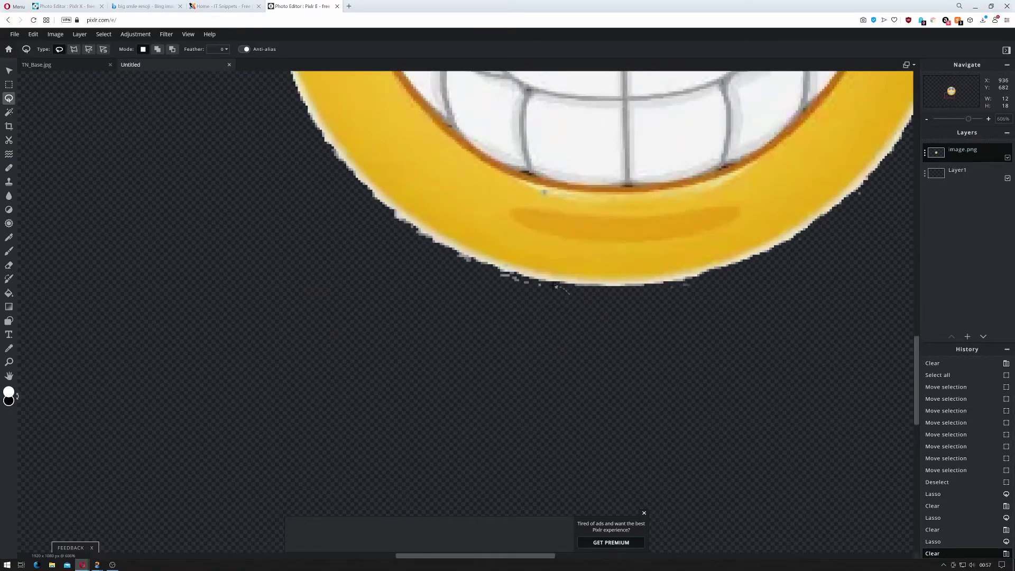
- Trace around the grey speckles along the emoji's chin and delete them
left_click_drag(528, 277, 464, 254)
left_click_drag(395, 211, 405, 220)
mouse_move(435, 251)
left_mouse_down()
mouse_move(491, 276)
mouse_move(596, 297)
left_mouse_up()
left_click_drag(569, 289, 569, 288)
key("Delete")
scroll(643, 328, "down", 2)
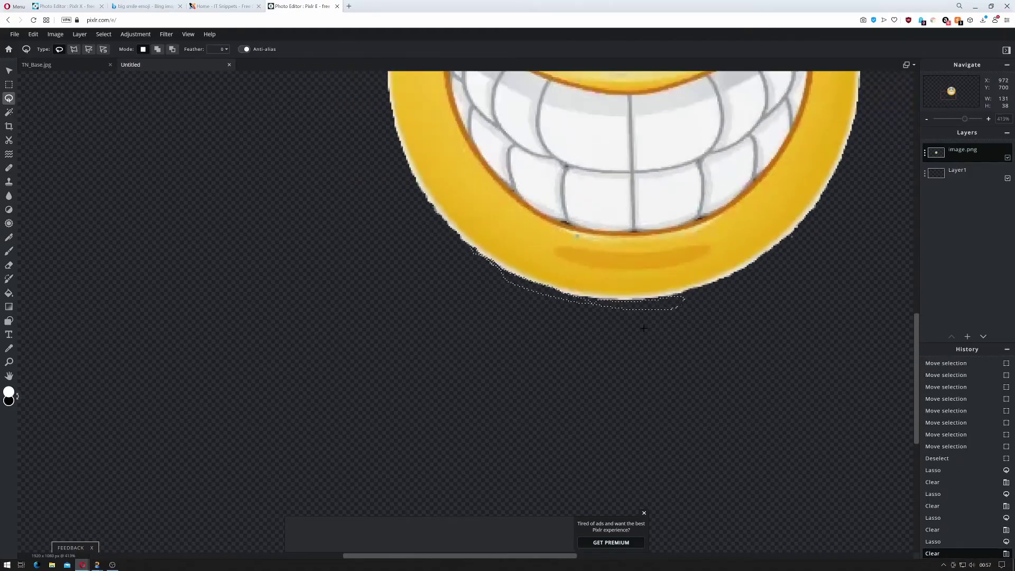
scroll(643, 328, "down", 2)
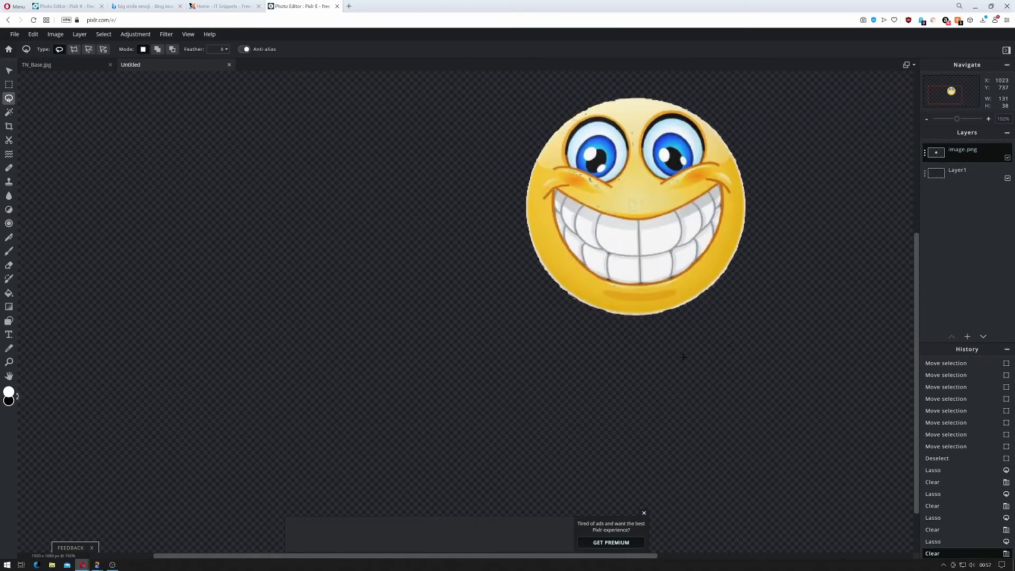
- Select all of the cleaned emoji, copy it, and paste it into TN_Base.jpg as a new layer
key("ctrl+a")
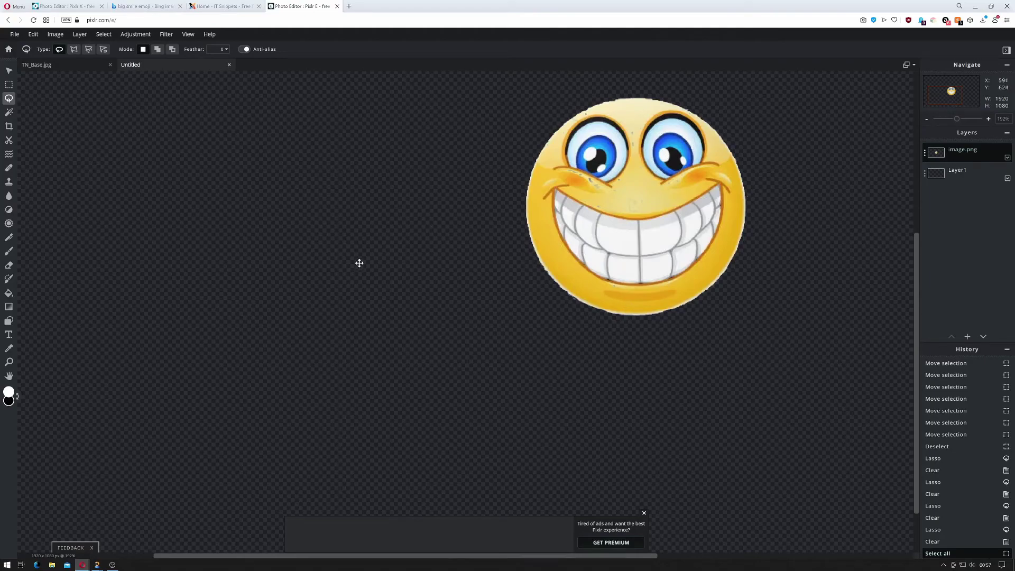
left_click(104, 34)
left_click(28, 66)
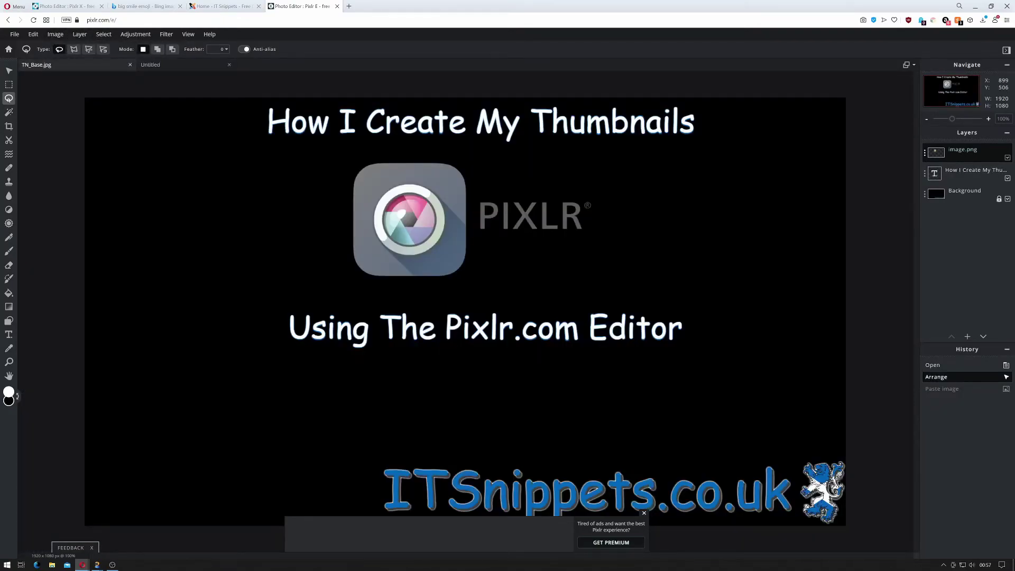
key("ctrl+v")
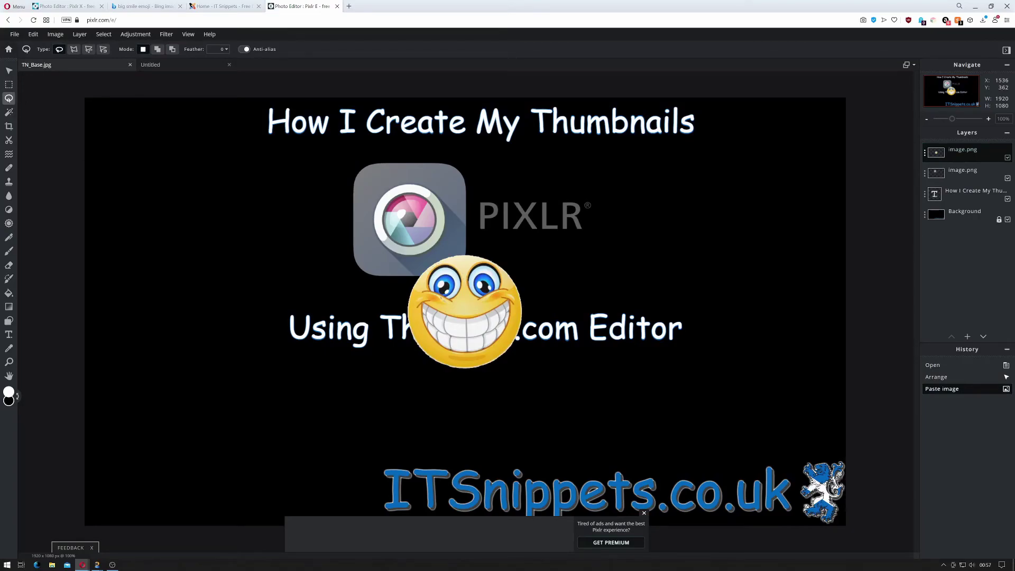
- Move the smiley to the thumbnail's bottom-left corner and resize it slightly smaller, clear of the subtitle
left_click(9, 70)
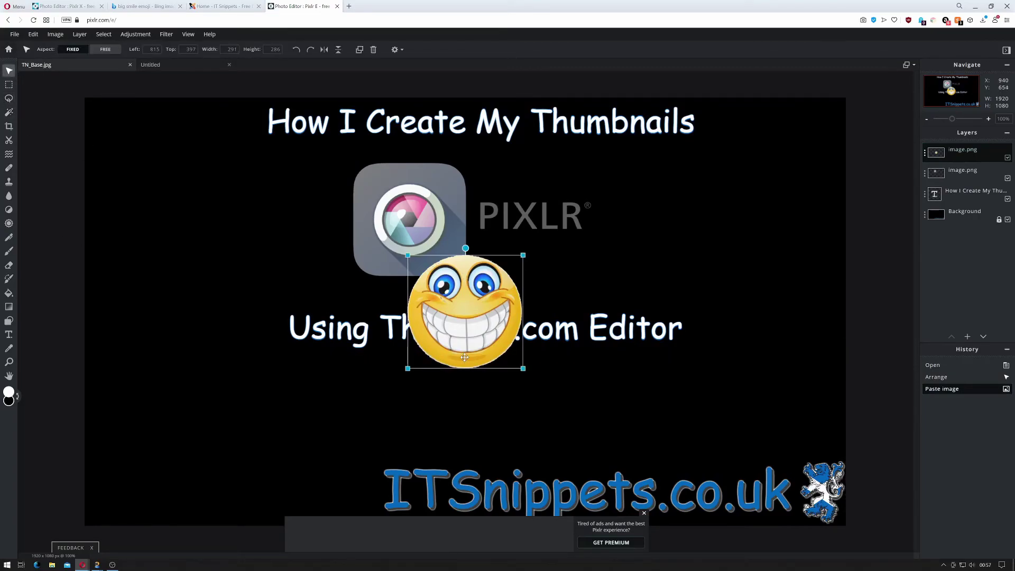
left_click_drag(469, 317, 148, 458)
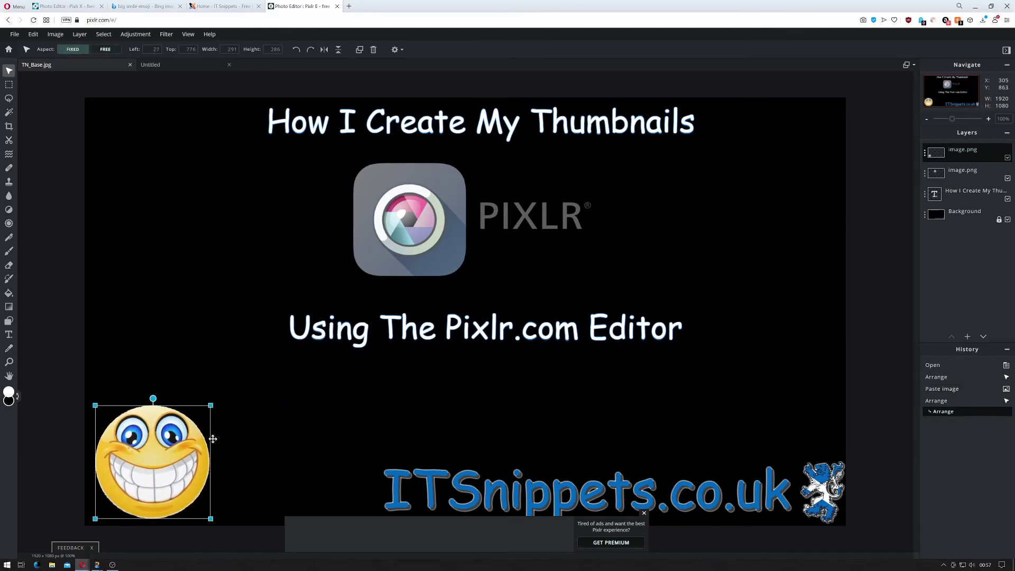
mouse_move(211, 406)
left_mouse_down()
mouse_move(273, 356)
mouse_move(210, 397)
left_mouse_up()
left_click_drag(287, 341, 259, 369)
left_click(305, 428)
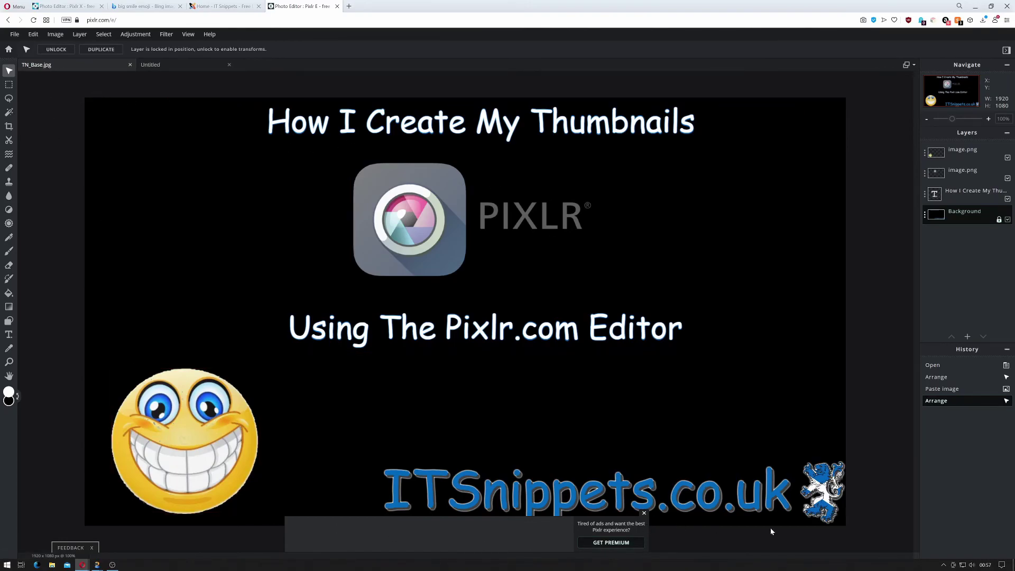
- Save the thumbnail as a high-quality JPG named 'TN_Create Thumbname' and download it
left_click(15, 34)
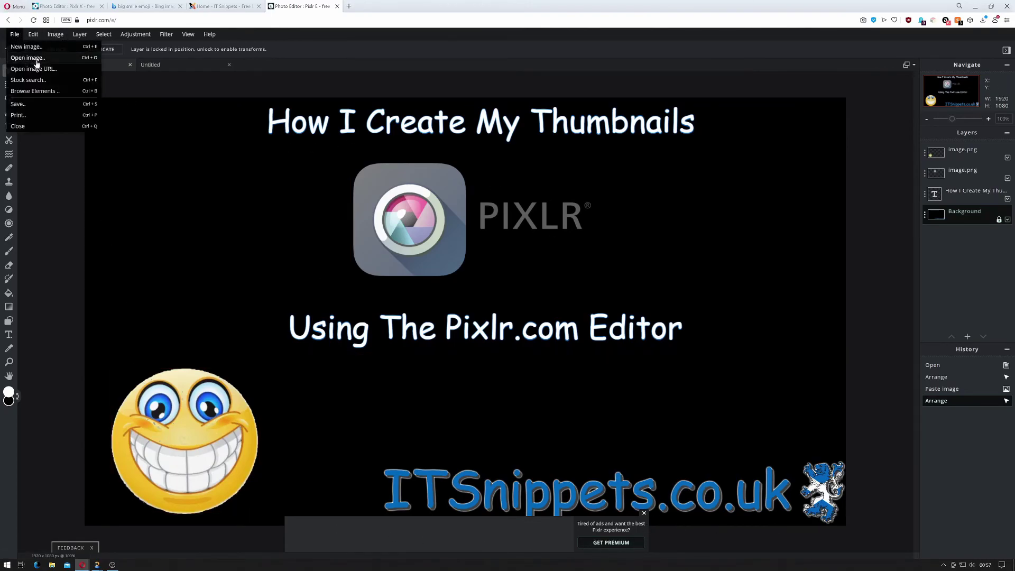
left_click(57, 104)
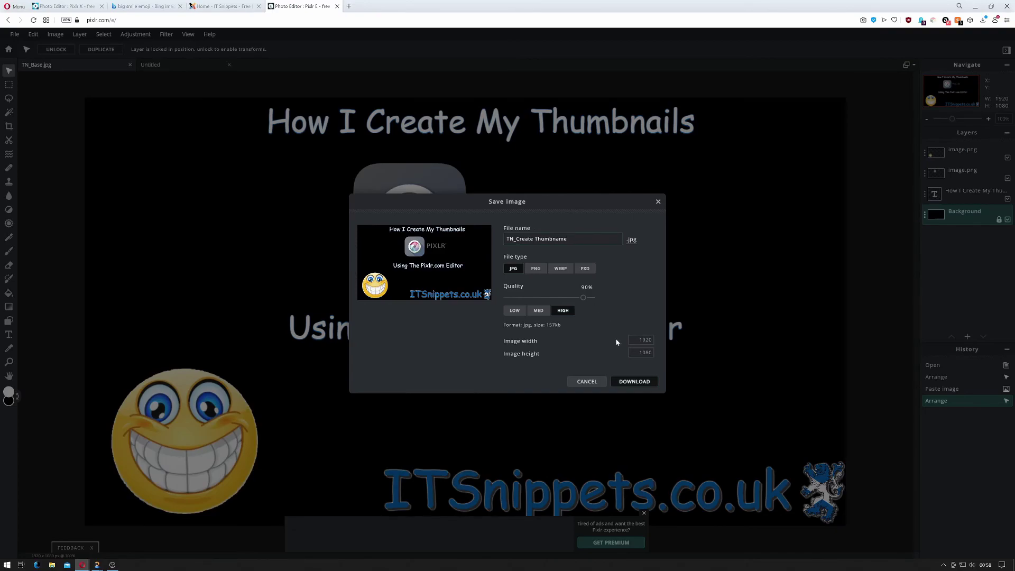
left_click(634, 381)
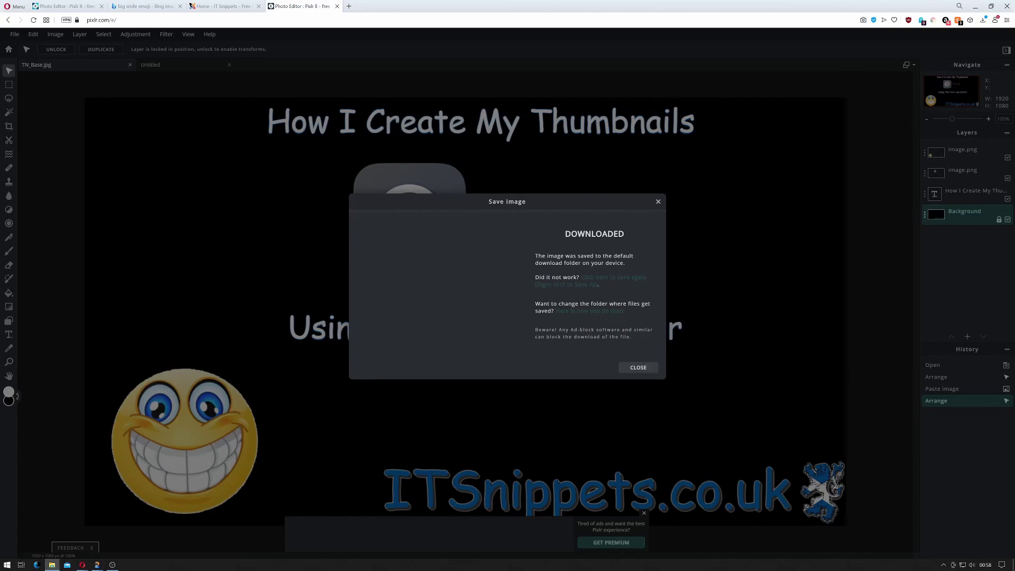
- Open TN_Create Thumbname.jpg from the Downloads folder in Photos
left_click(51, 564)
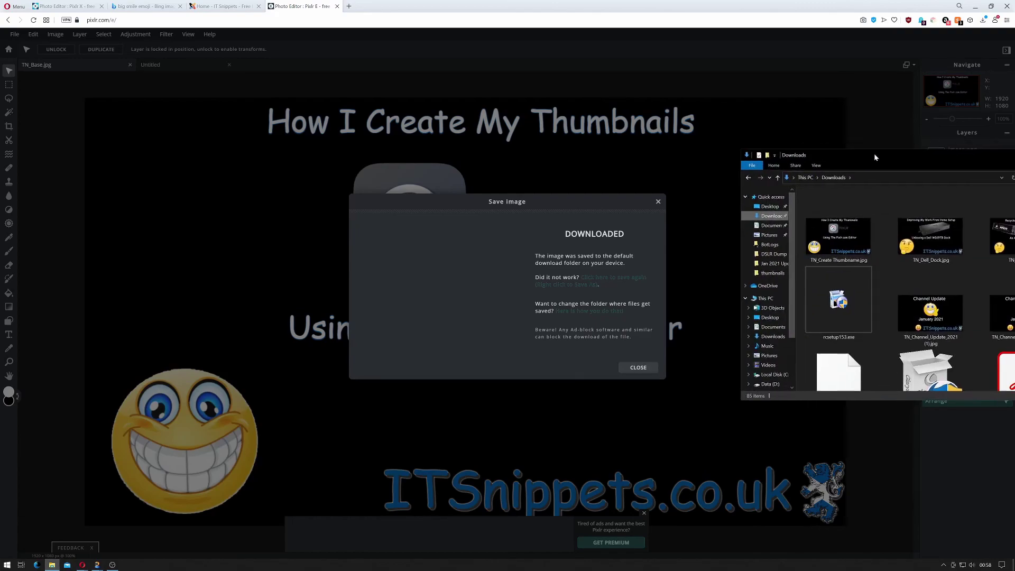
double_click(838, 237)
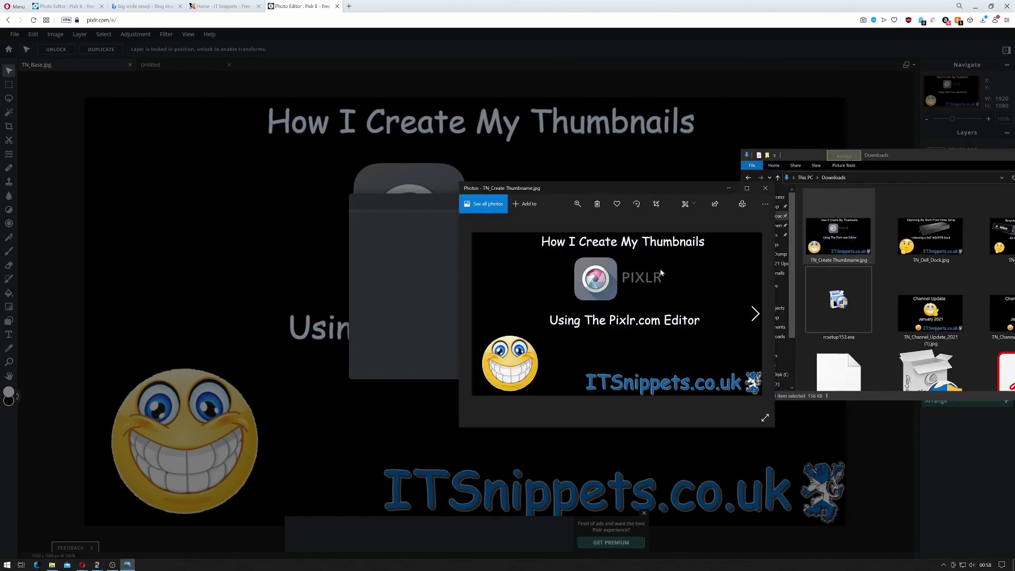